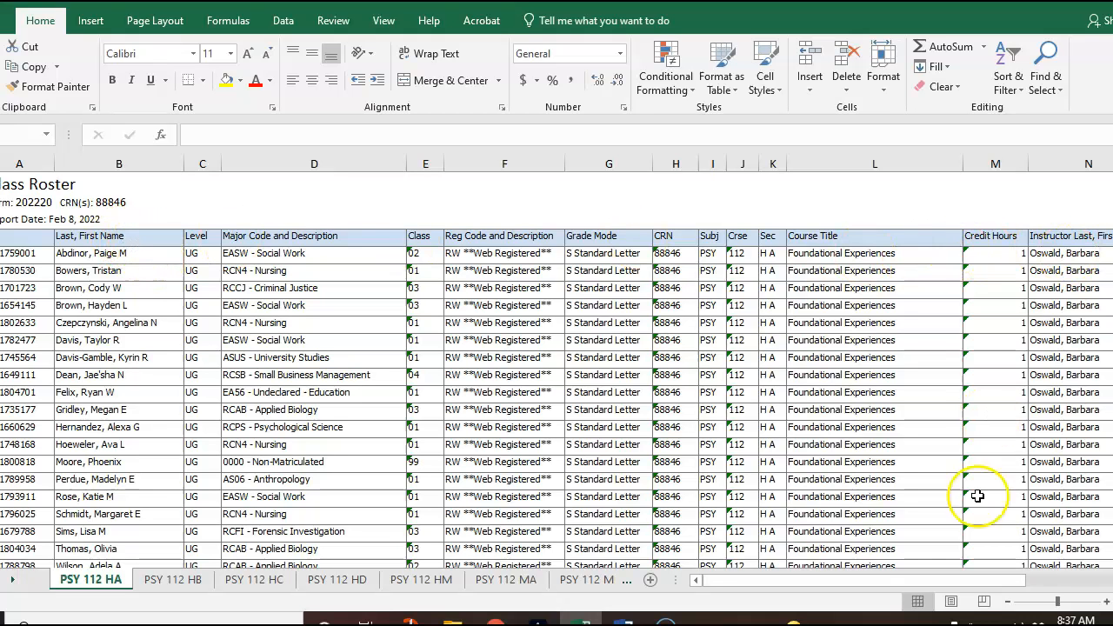
Look through the class roster sheets from PSY 112 HB to PSY 112 MB, ending back on PSY 112 HA
mouse_move(827, 581)
left_mouse_down()
mouse_move(990, 571)
mouse_move(994, 589)
mouse_move(825, 589)
left_mouse_up()
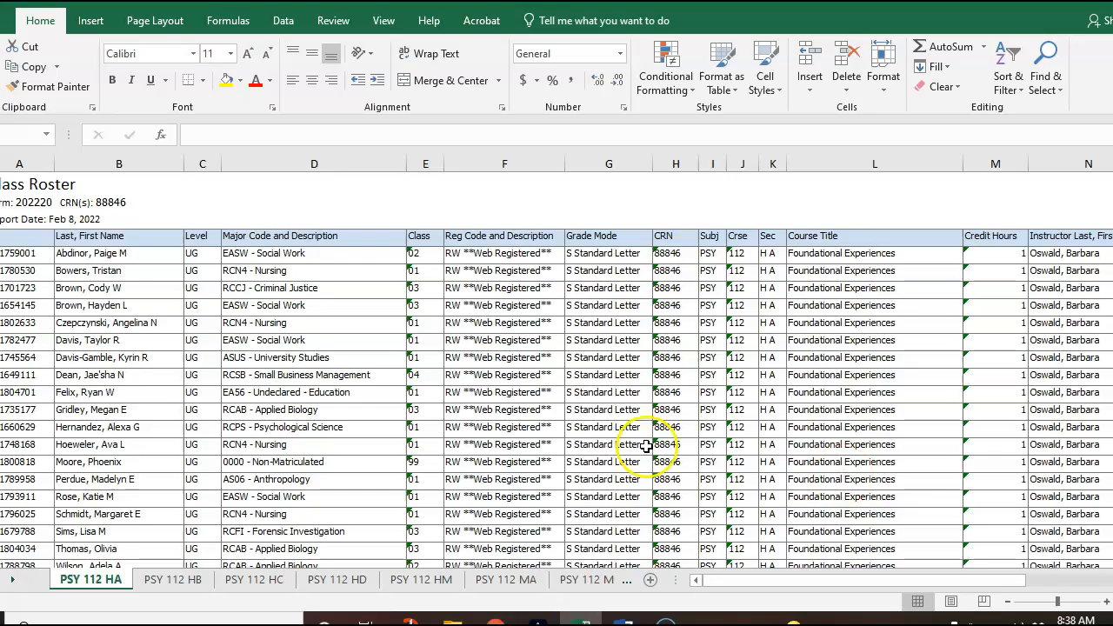
left_click(173, 584)
left_click(251, 578)
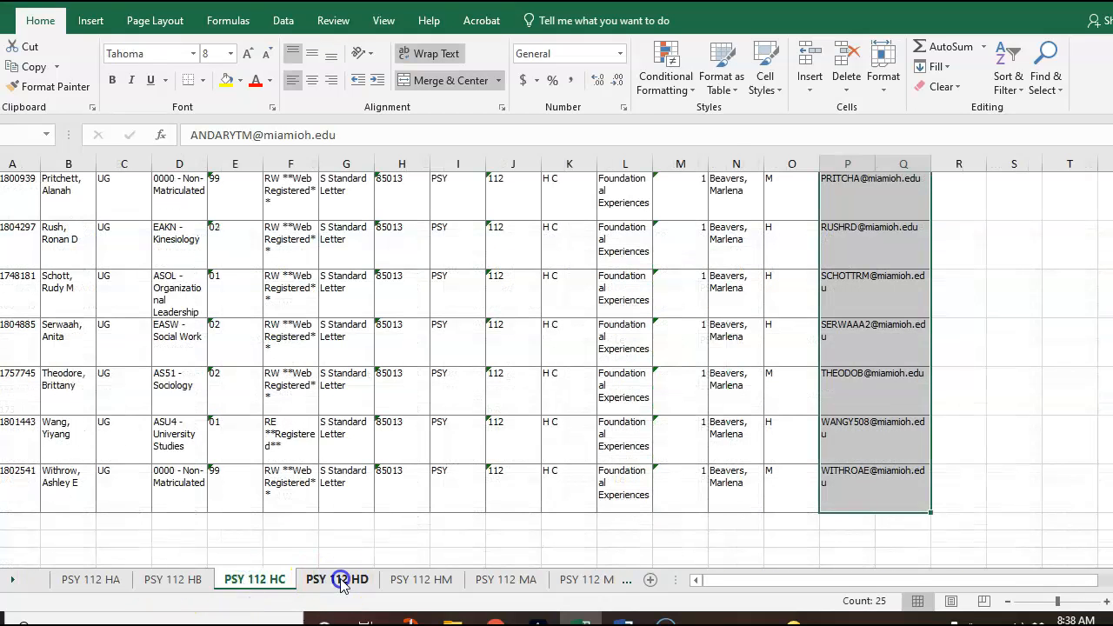
left_click(341, 583)
left_click(430, 580)
left_click(505, 579)
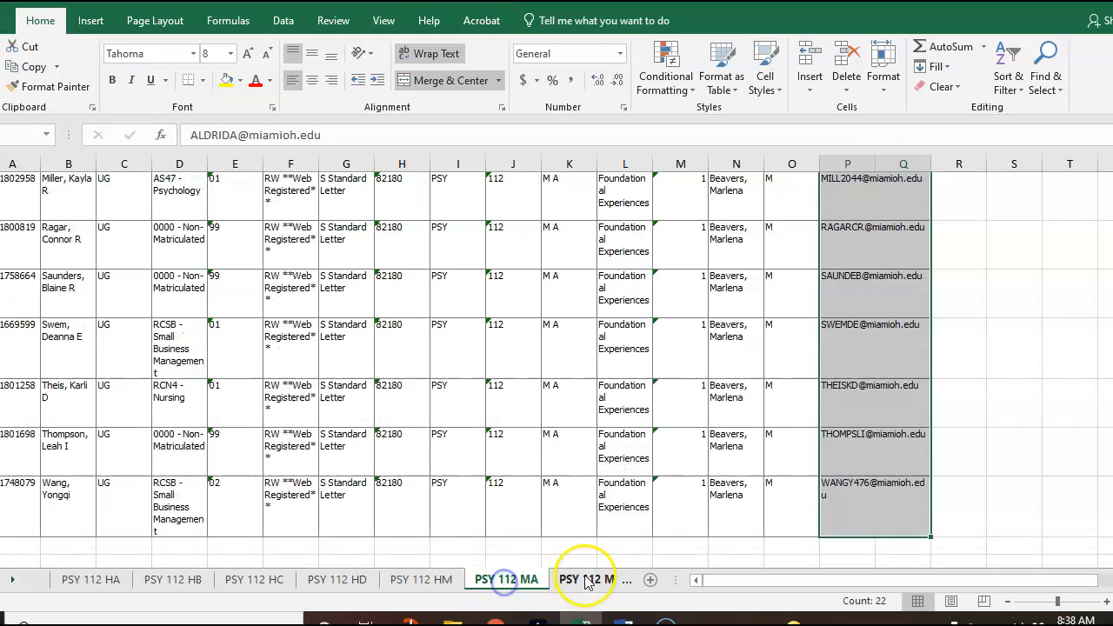
left_click(585, 580)
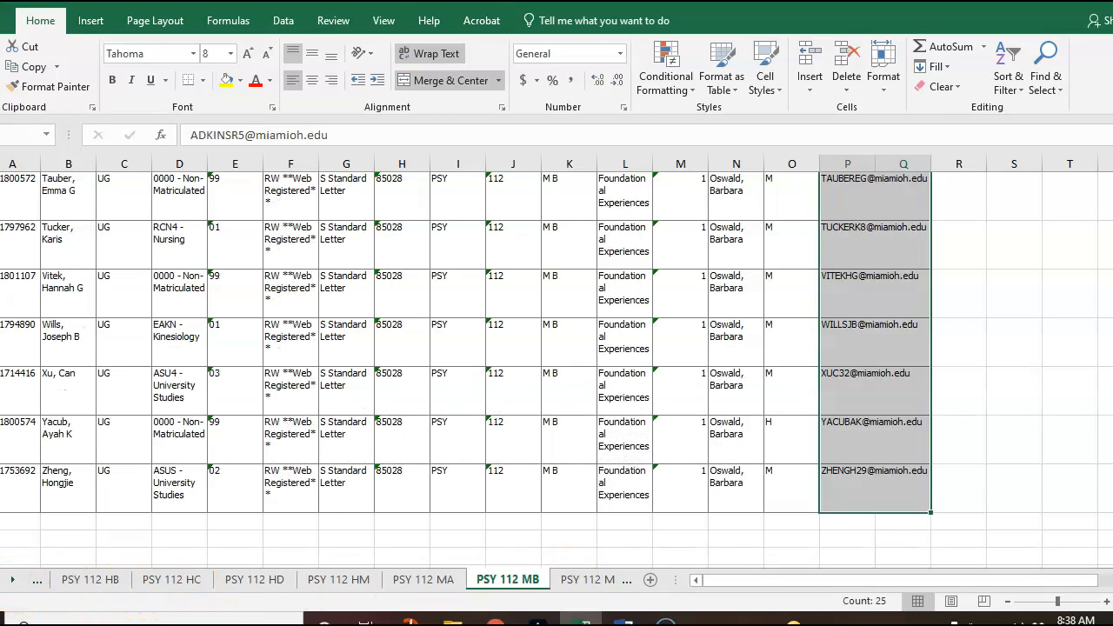
left_click(3, 580)
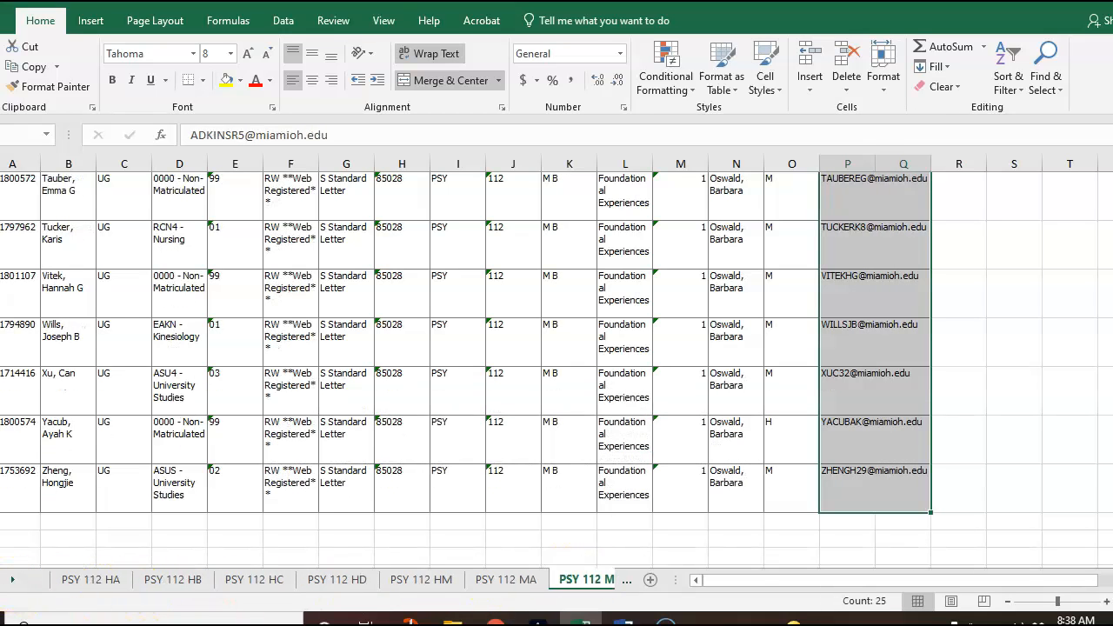
left_click(93, 580)
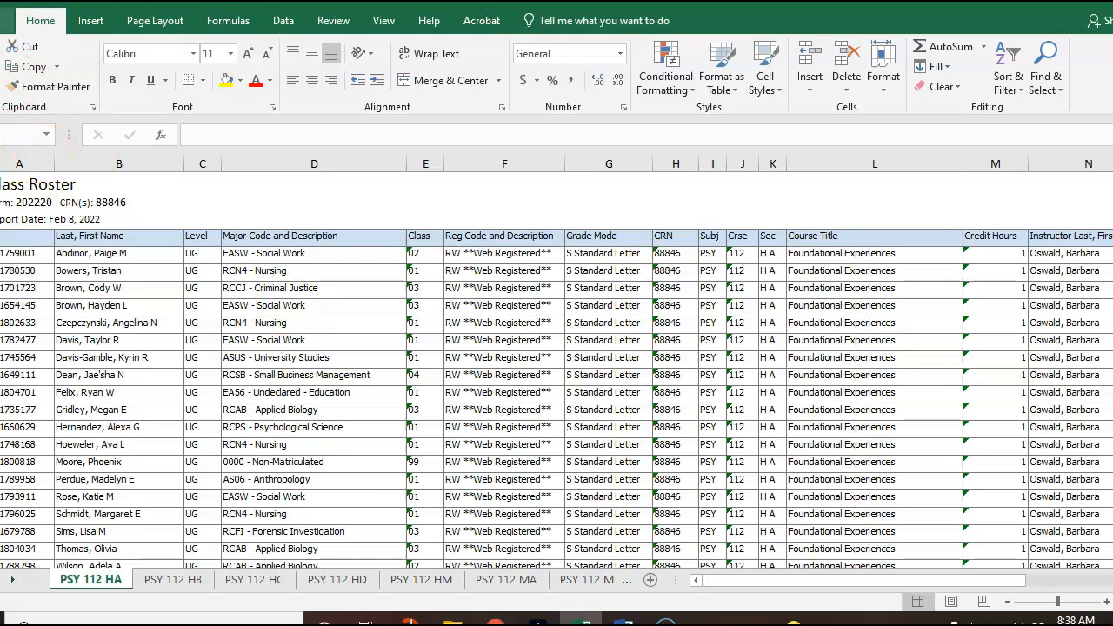
Maximize the Spring 2022 PSY 112 ALL workbook window and create a new blank workbook
left_click_drag(291, 0, 264, 1)
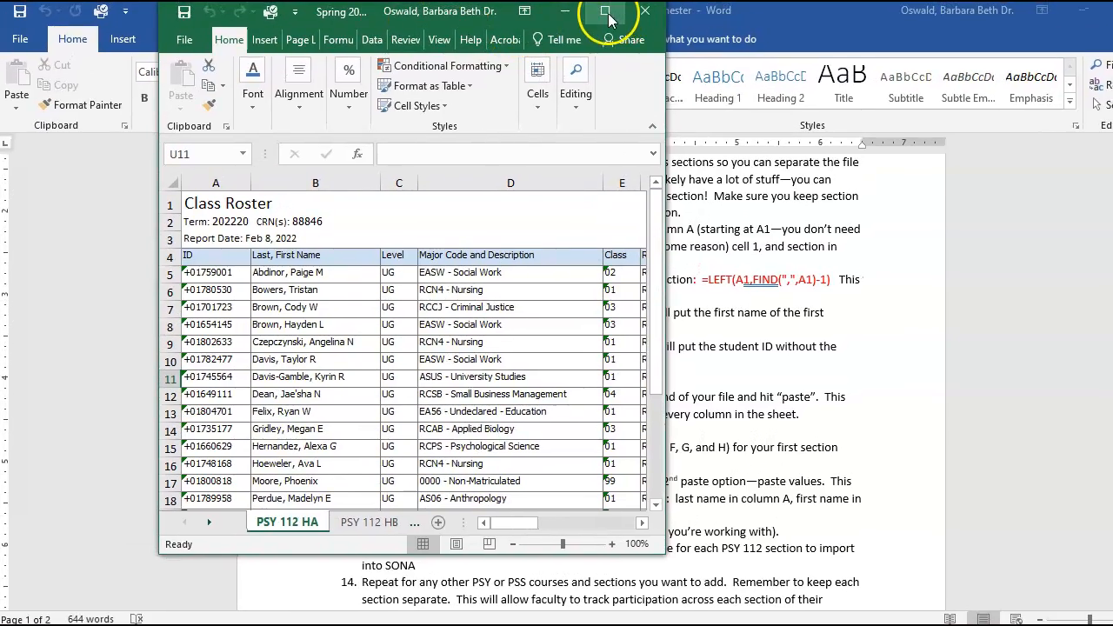
left_click(606, 15)
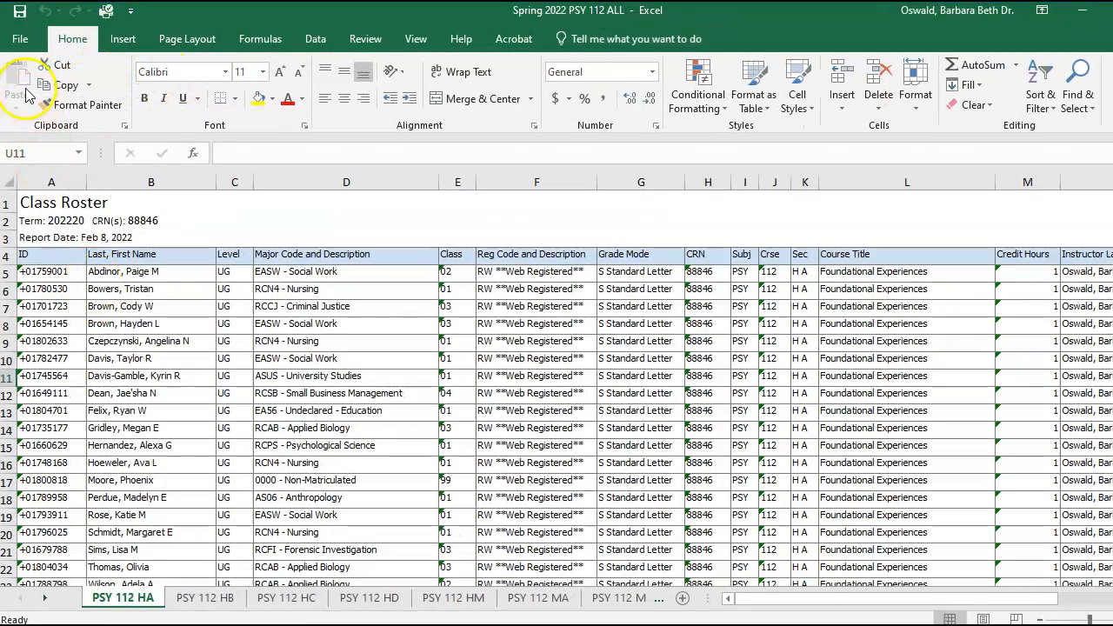
left_click(19, 38)
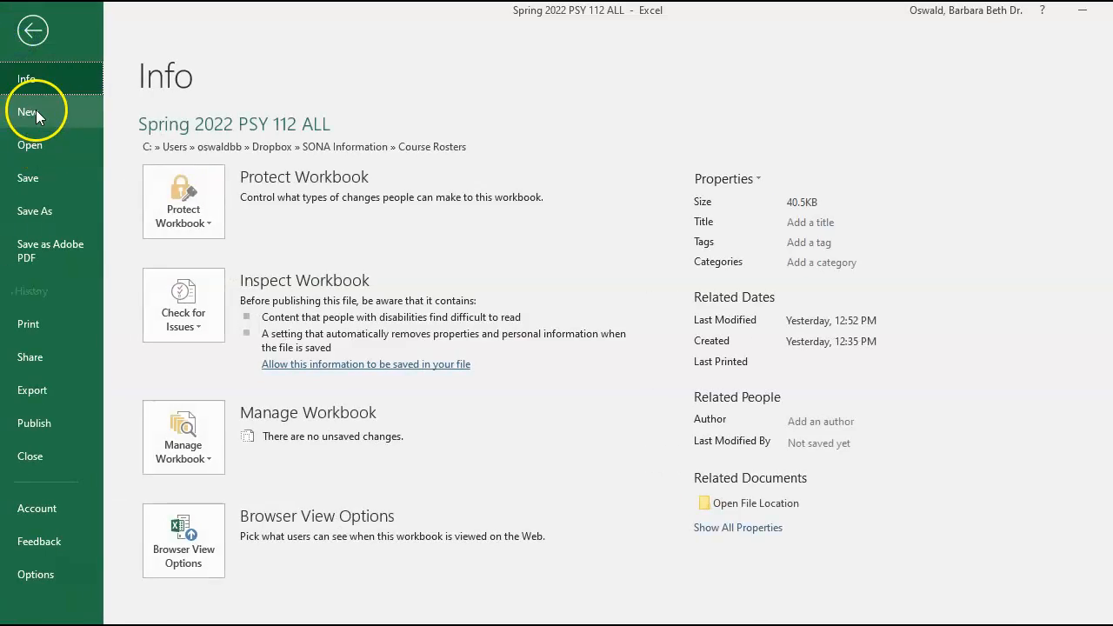
left_click(30, 110)
left_click(213, 272)
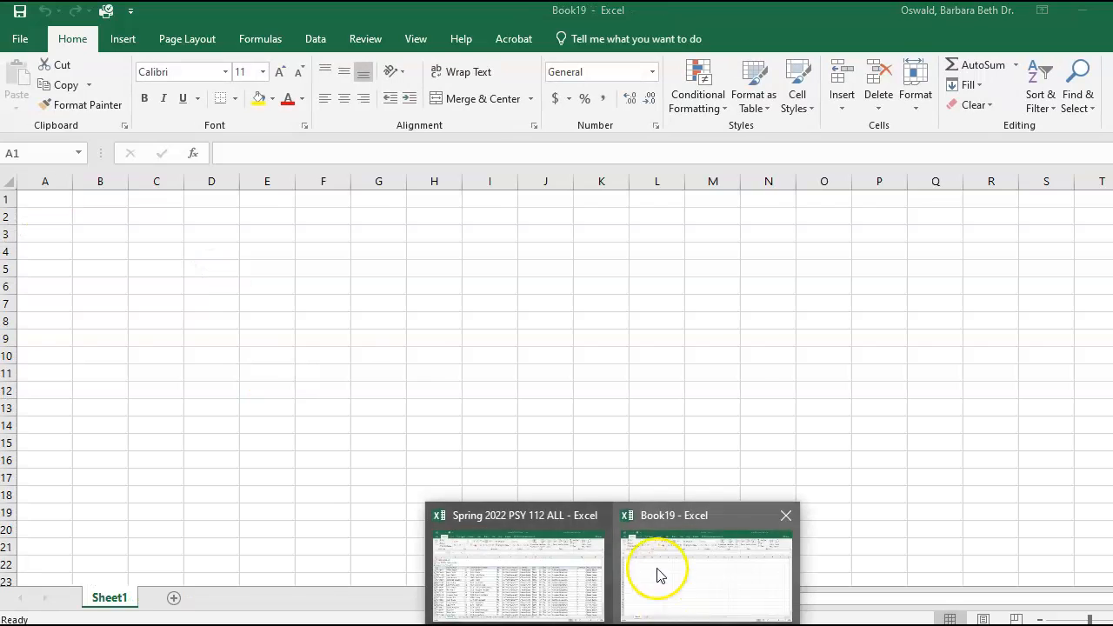
Copy the student names in B5:B26 of the PSY 112 HA roster into the new workbook, starting at cell A1
left_click(521, 565)
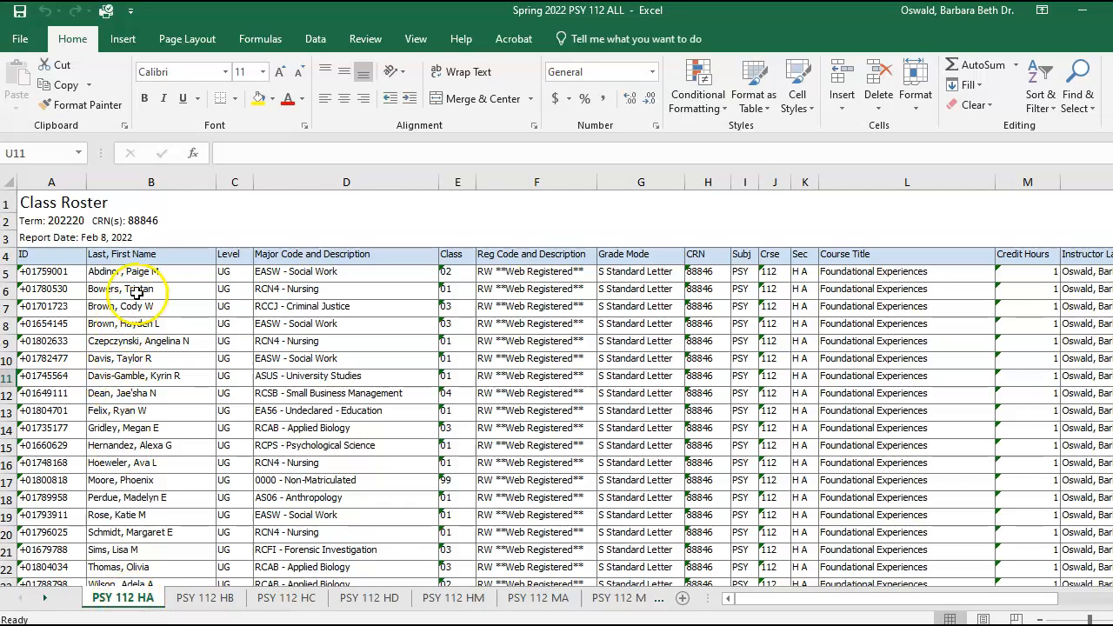
left_click_drag(139, 272, 148, 521)
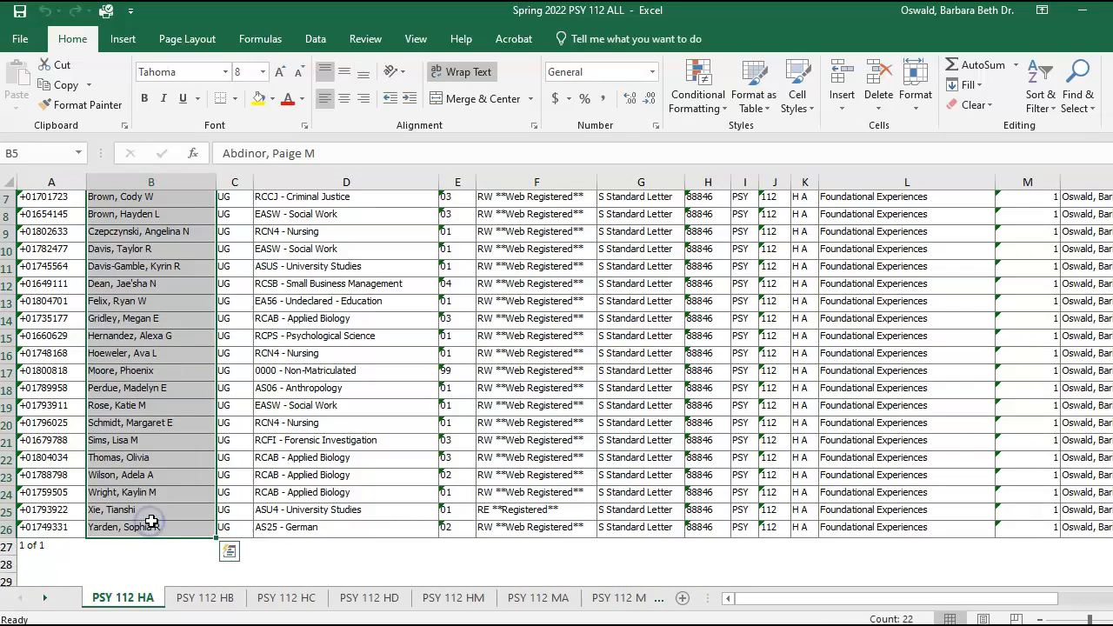
key("ctrl+c")
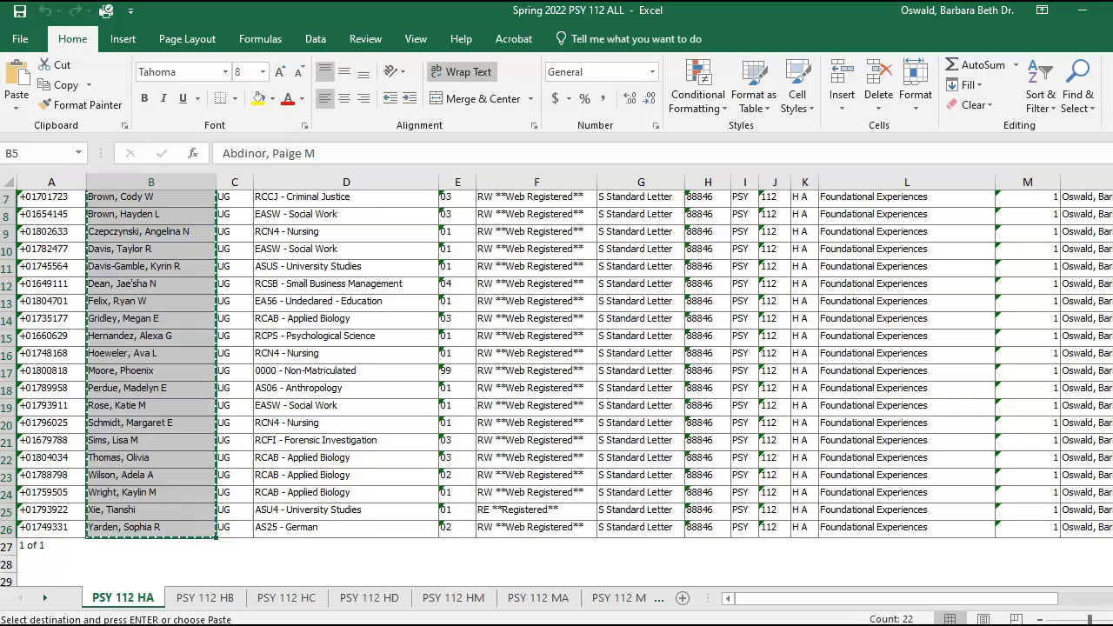
left_click(770, 586)
left_click(57, 198)
right_click(58, 198)
left_click(93, 267)
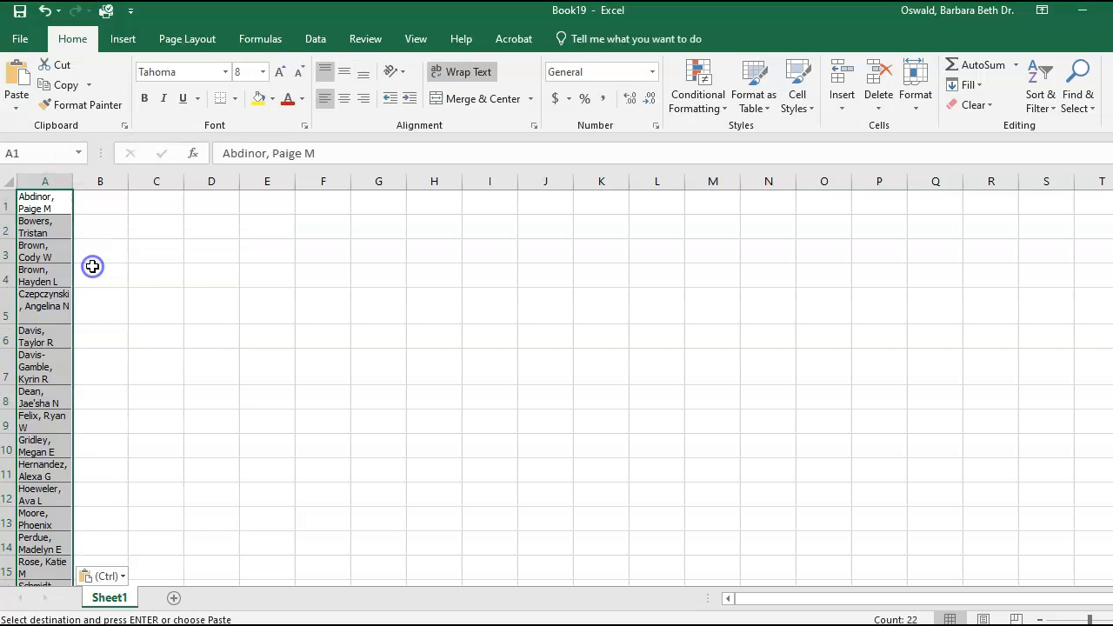
Copy the student e-mails from P5:P26 of the PSY 112 HA roster to cell B1 of the new workbook and widen columns A to C
mouse_move(447, 591)
left_click(496, 455)
scroll(1097, 246, "up", 1)
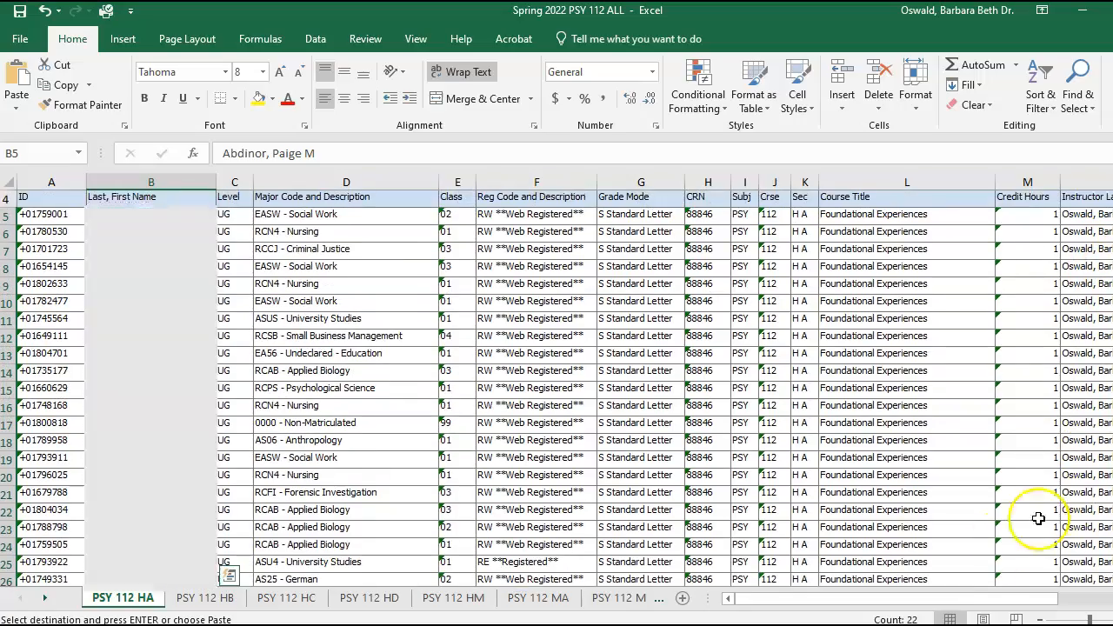
left_click_drag(1005, 599, 1078, 599)
left_click_drag(858, 214, 864, 526)
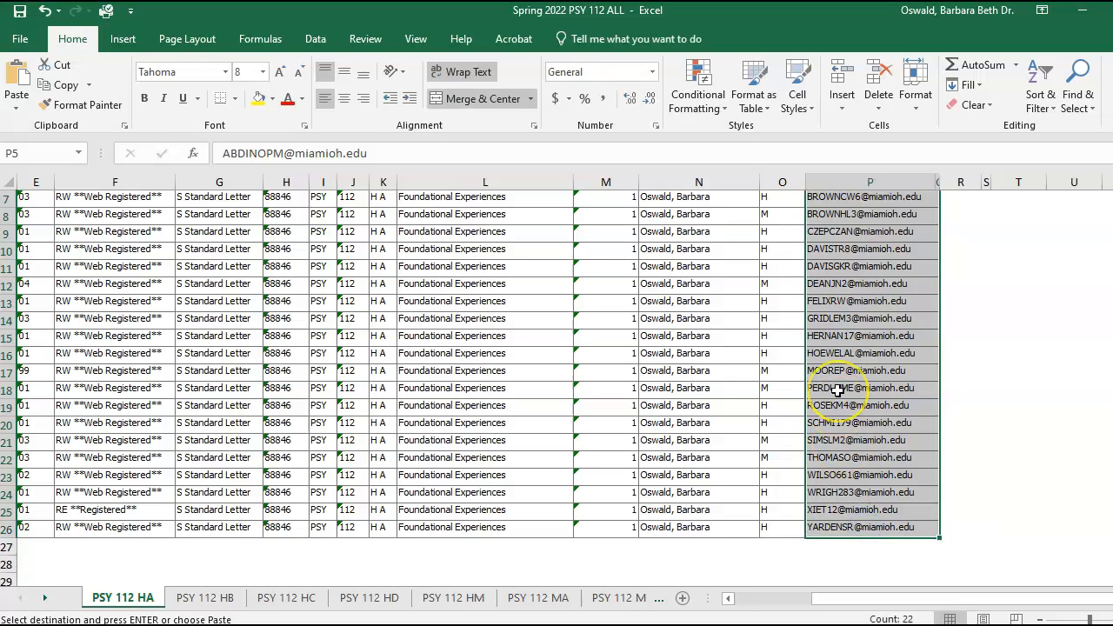
key("ctrl+c")
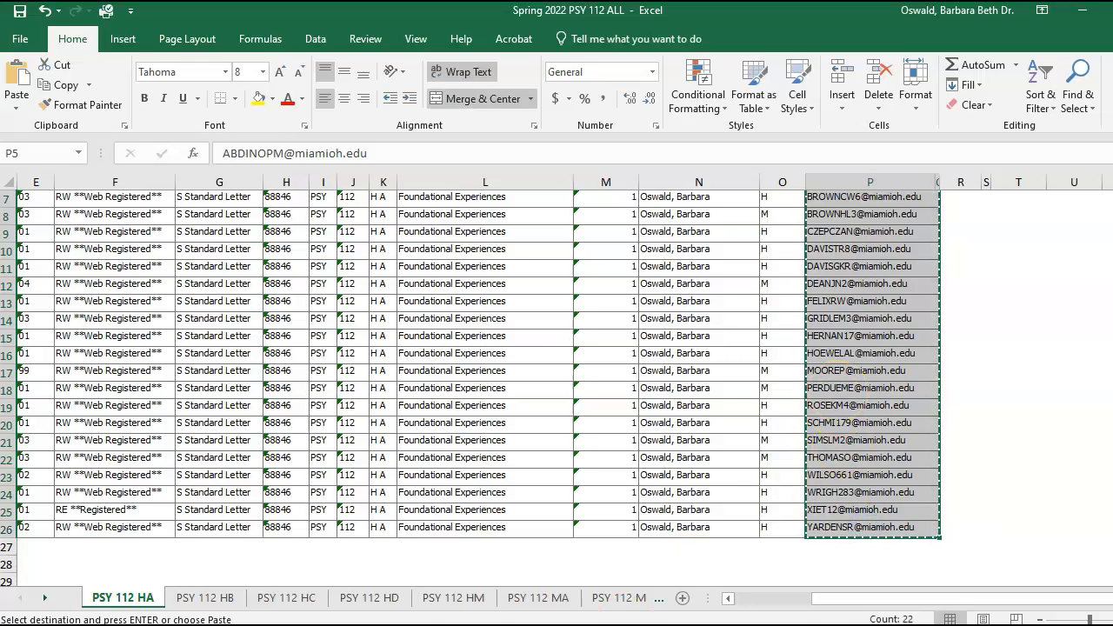
mouse_move(588, 572)
left_click(675, 580)
left_click(104, 205)
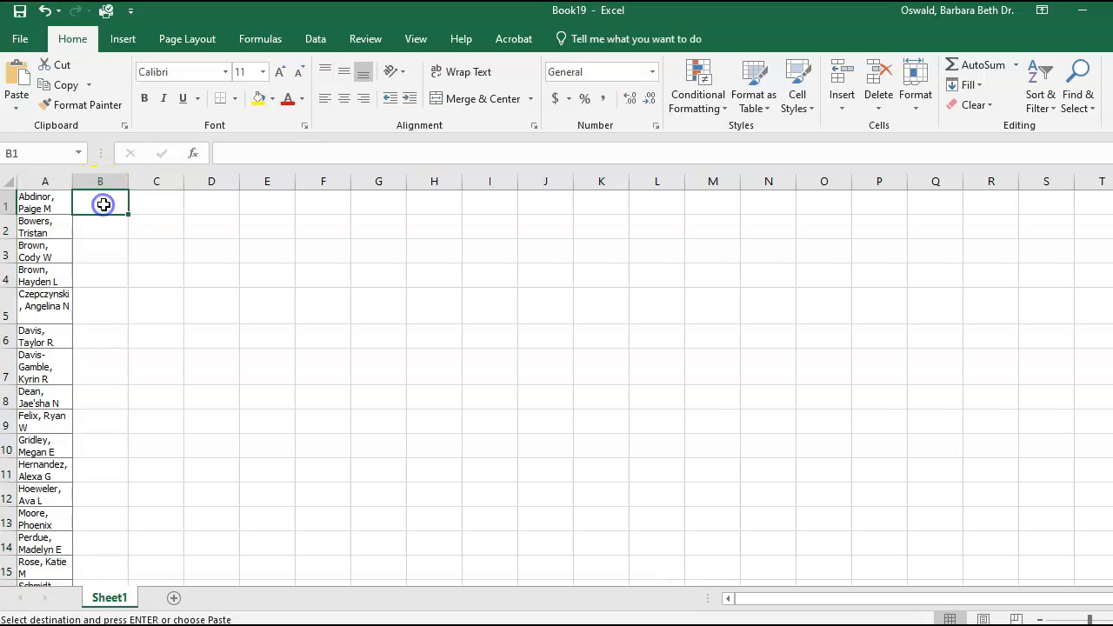
key("ctrl+v")
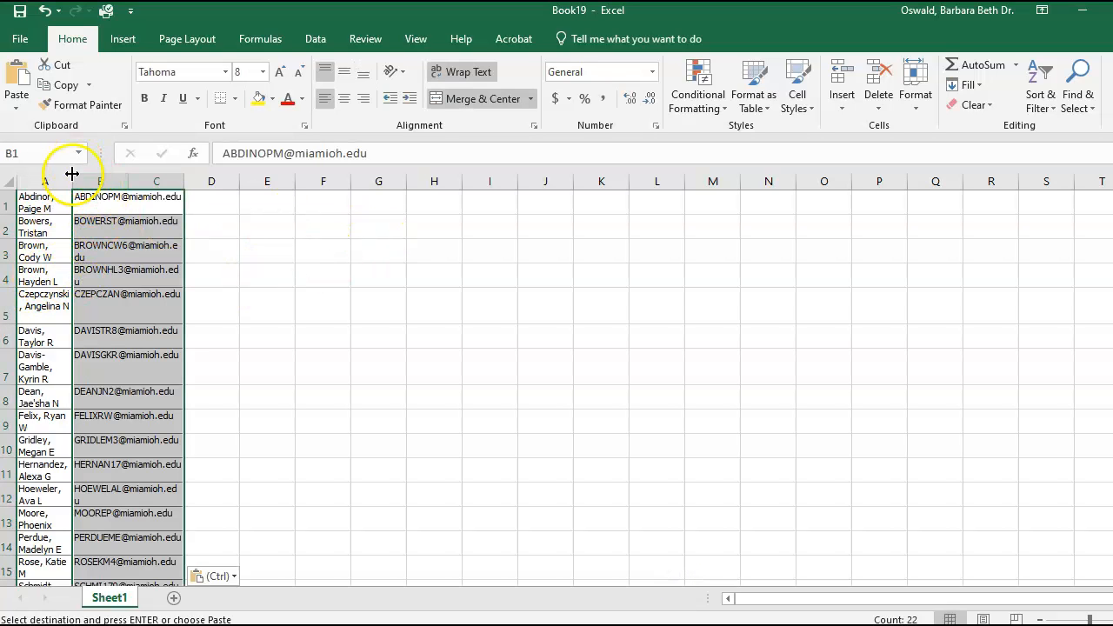
left_click_drag(71, 185, 221, 180)
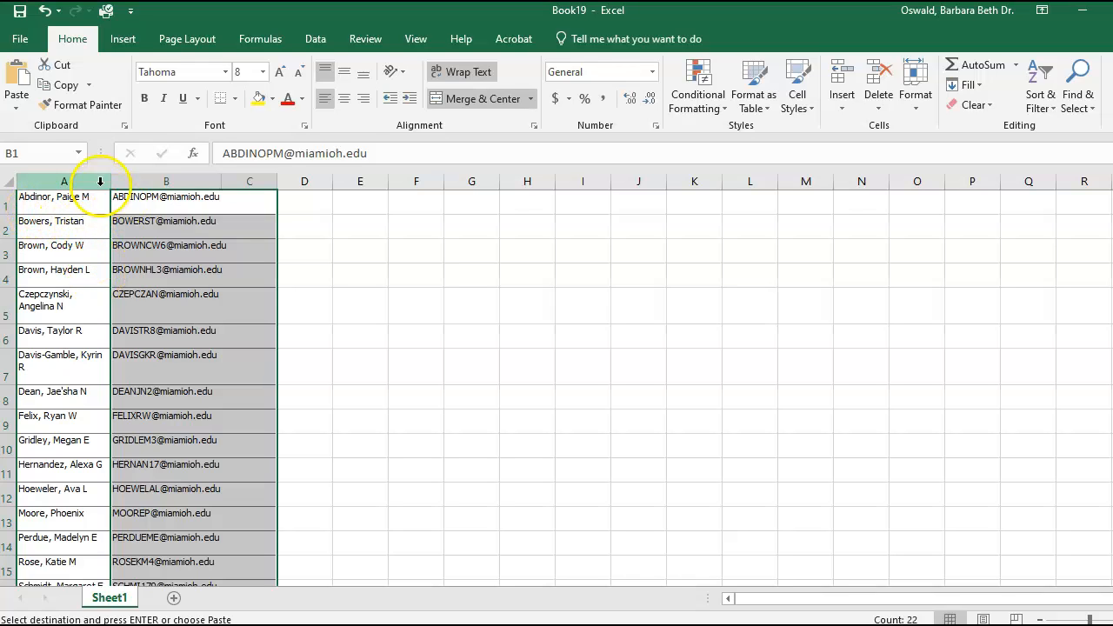
Save the new workbook in the Course Rosters folder as Spring 2022 PSY 112 HA
left_click(18, 43)
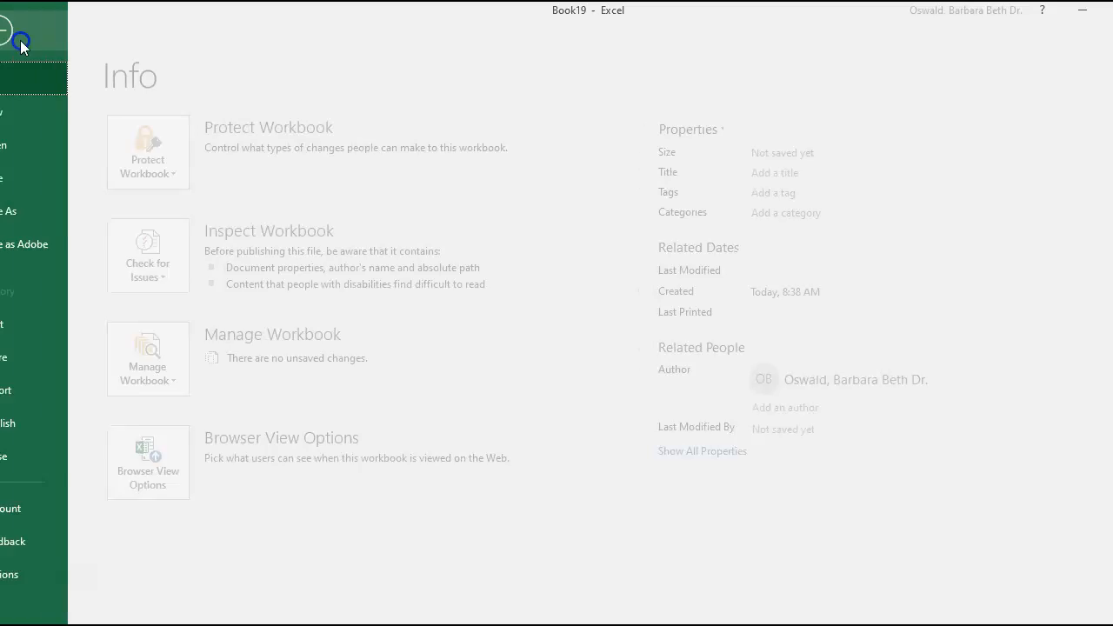
left_click(53, 213)
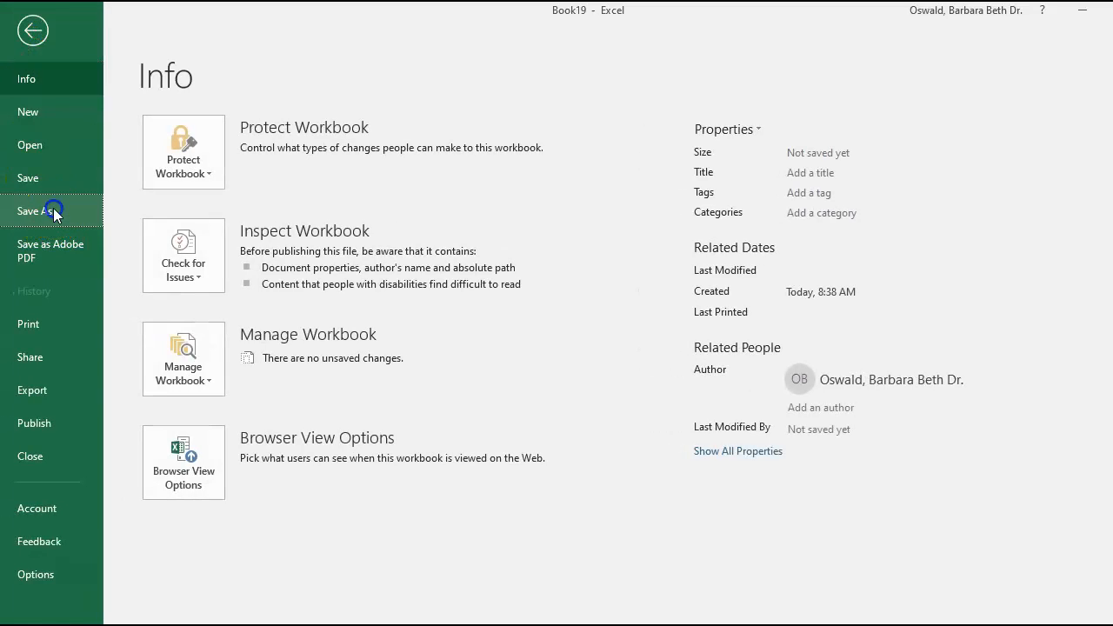
left_click(562, 214)
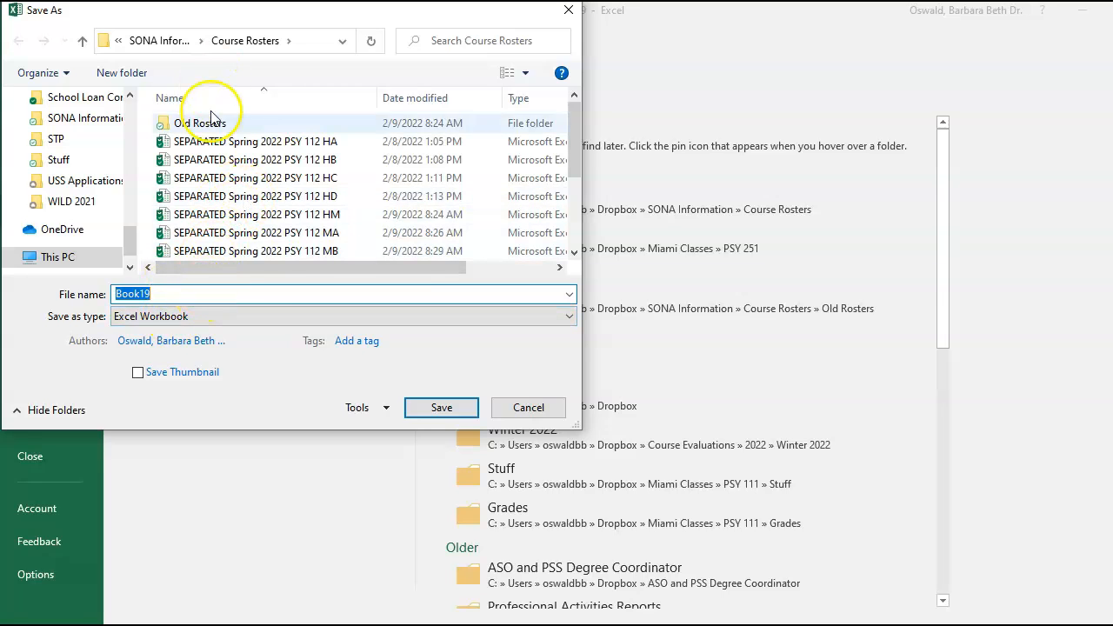
scroll(209, 148, "down", 3)
left_click(250, 177)
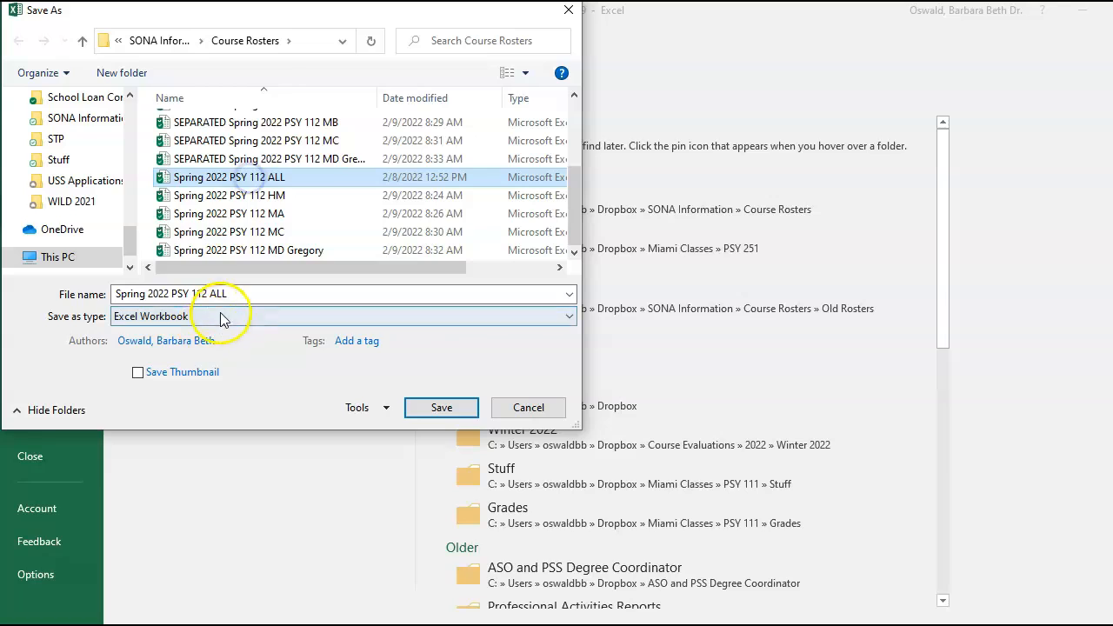
left_click(252, 294)
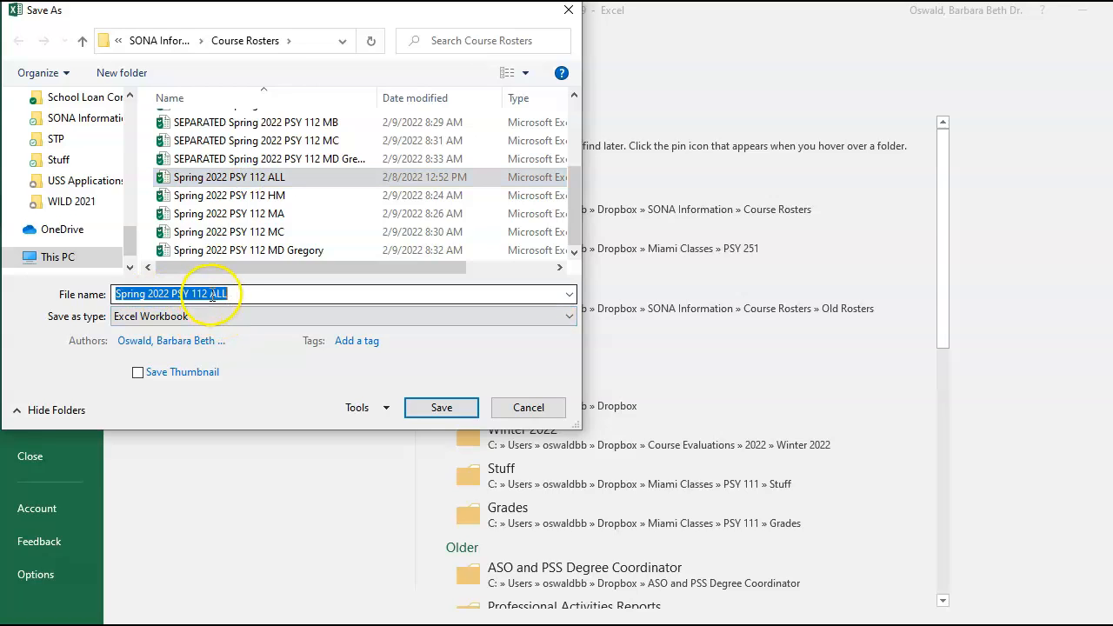
left_click(224, 294)
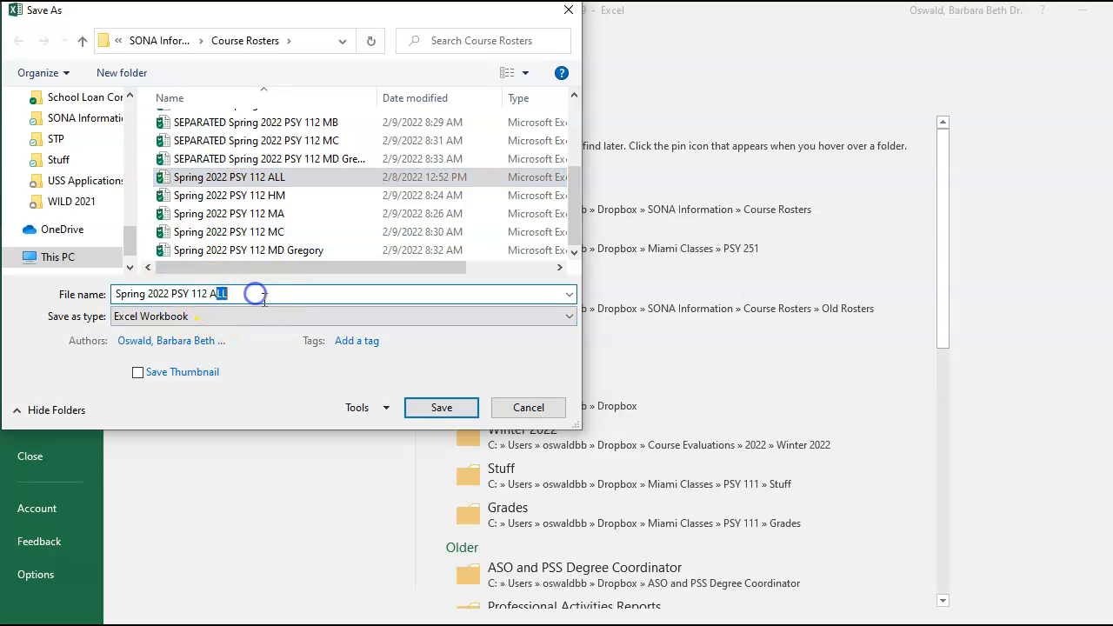
key("BackSpace")
key("BackSpace")
type("HA")
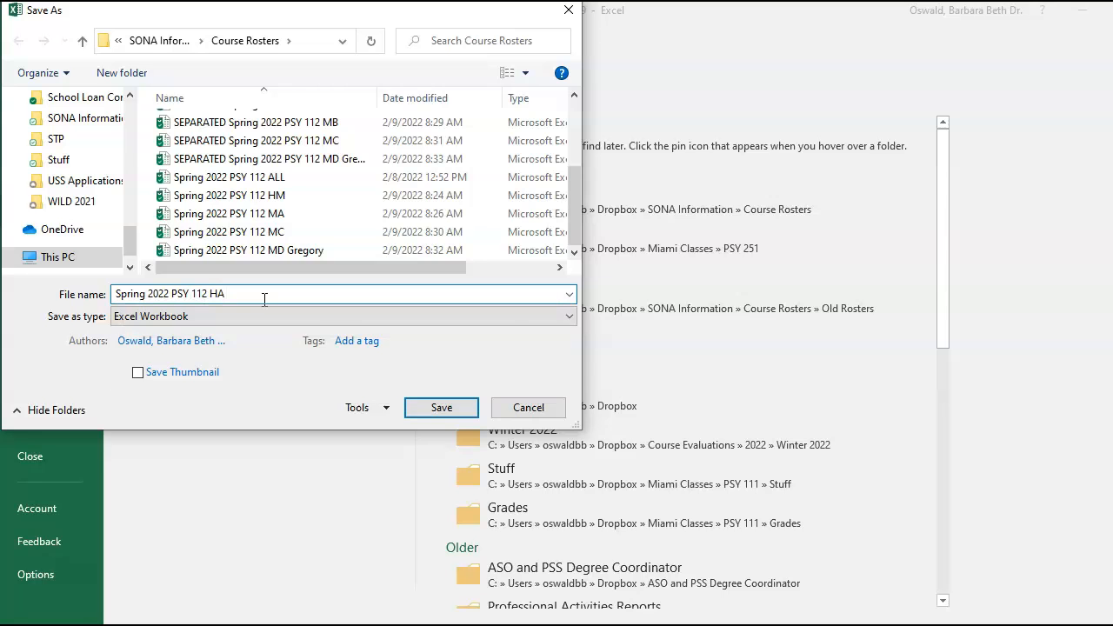
key("Return")
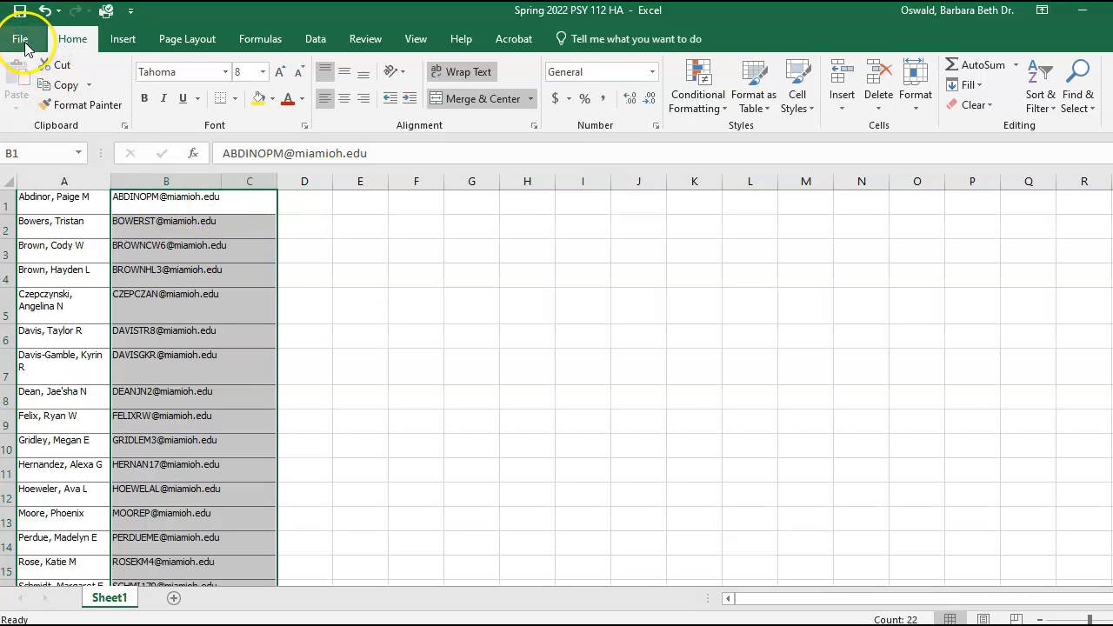
Switch to the Word instructions document and copy the last-name formula =LEFT(A1,FIND(",",A1)-1) from item 4
left_click(233, 208)
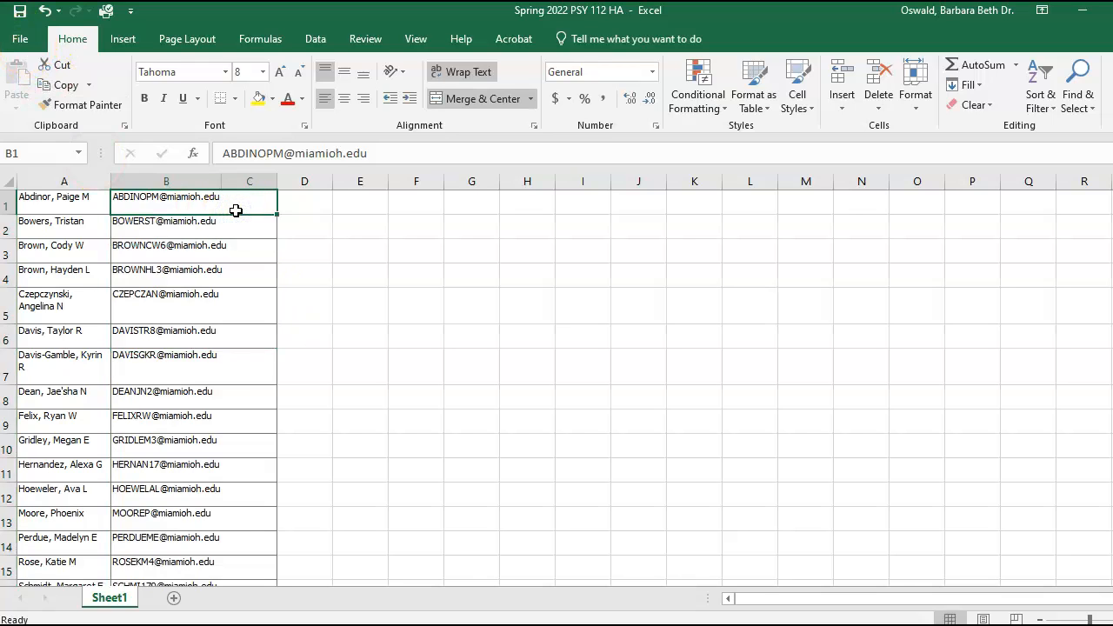
left_click(85, 206)
left_click(216, 203)
key("alt+Tab")
left_click(704, 279)
left_click_drag(704, 279, 829, 272)
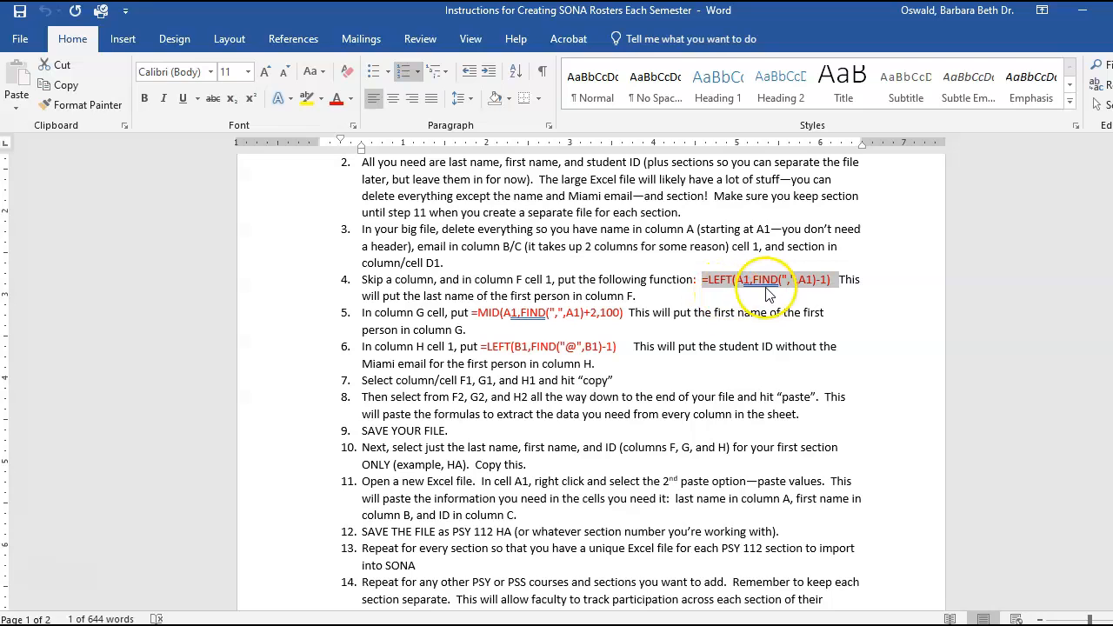
key("ctrl+c")
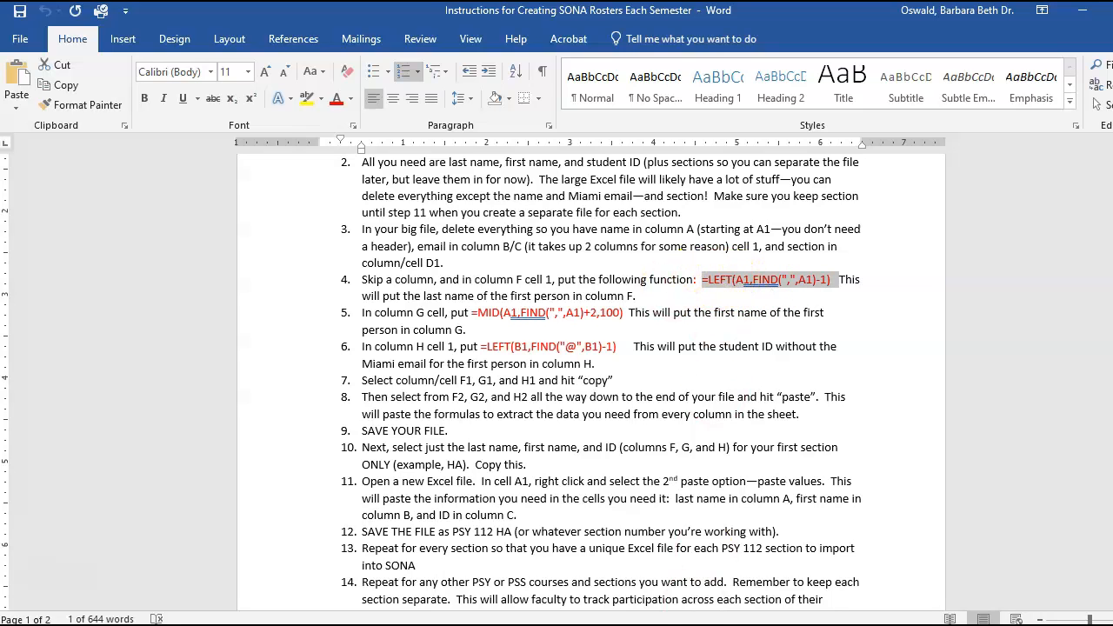
Return to the Spring 2022 PSY 112 HA workbook and enter =LEFT(A1,FIND(",",A1)-1) in cell F1 to extract the last name
key("alt+Tab")
left_click(417, 203)
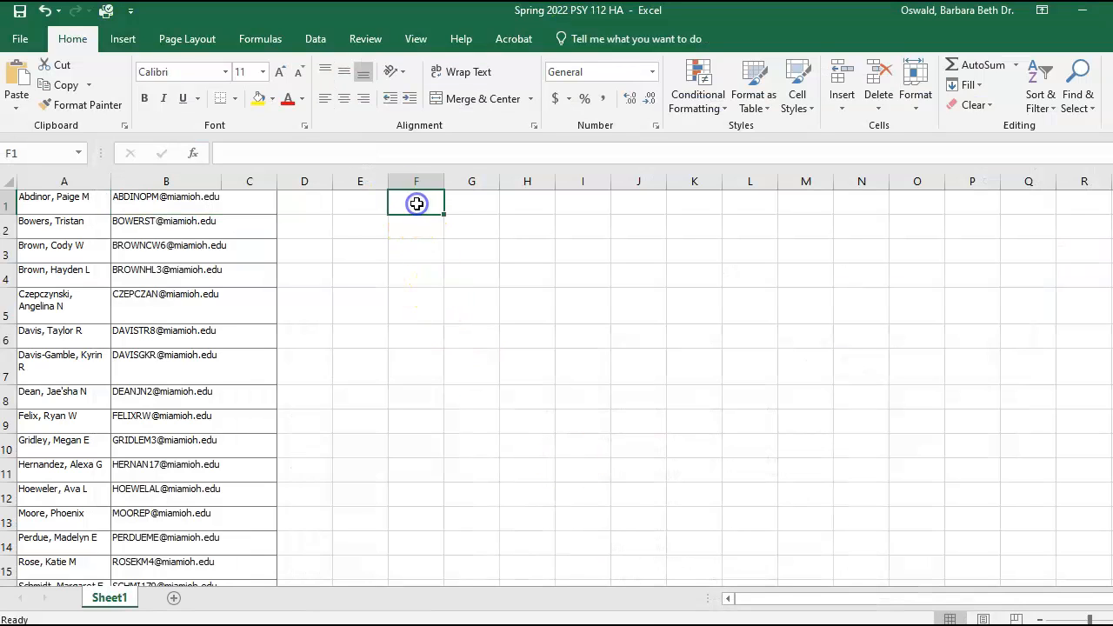
left_click(297, 153)
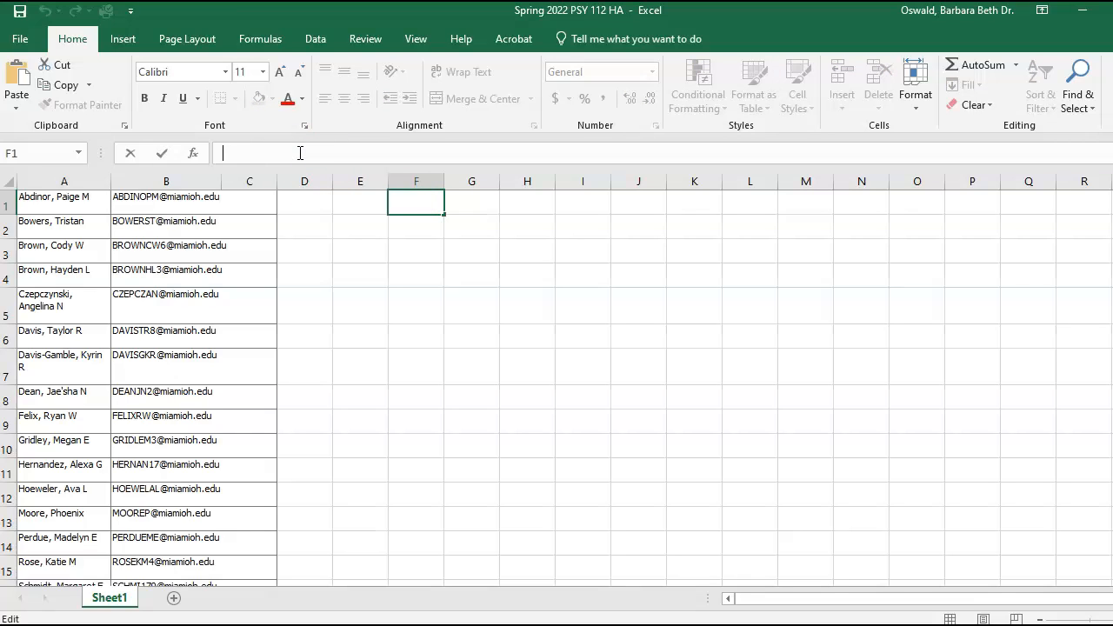
key("ctrl+v")
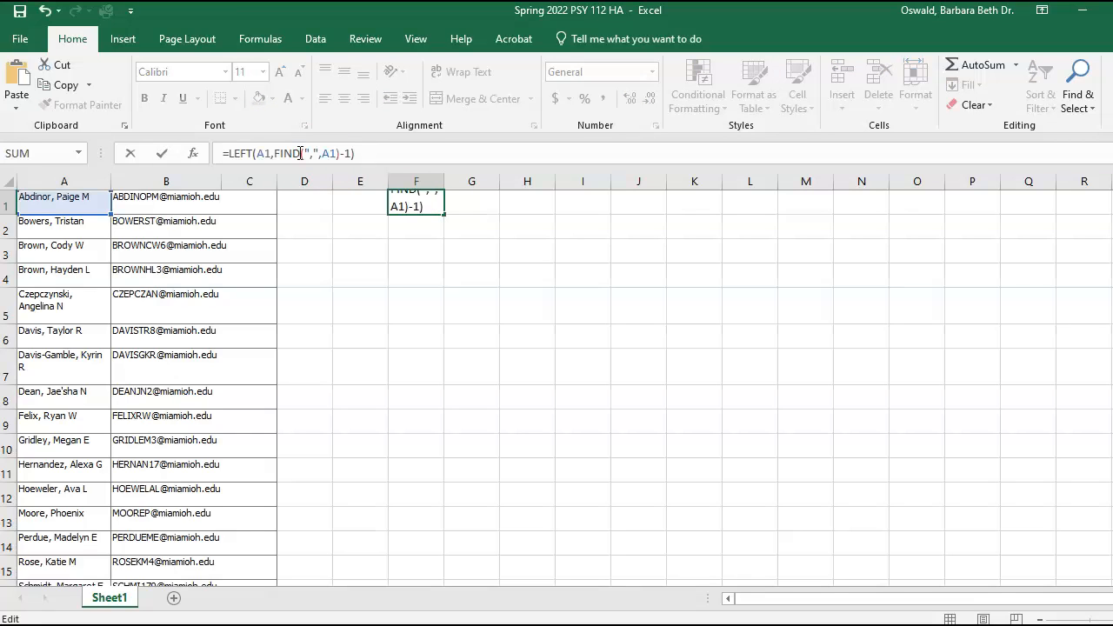
key("Return")
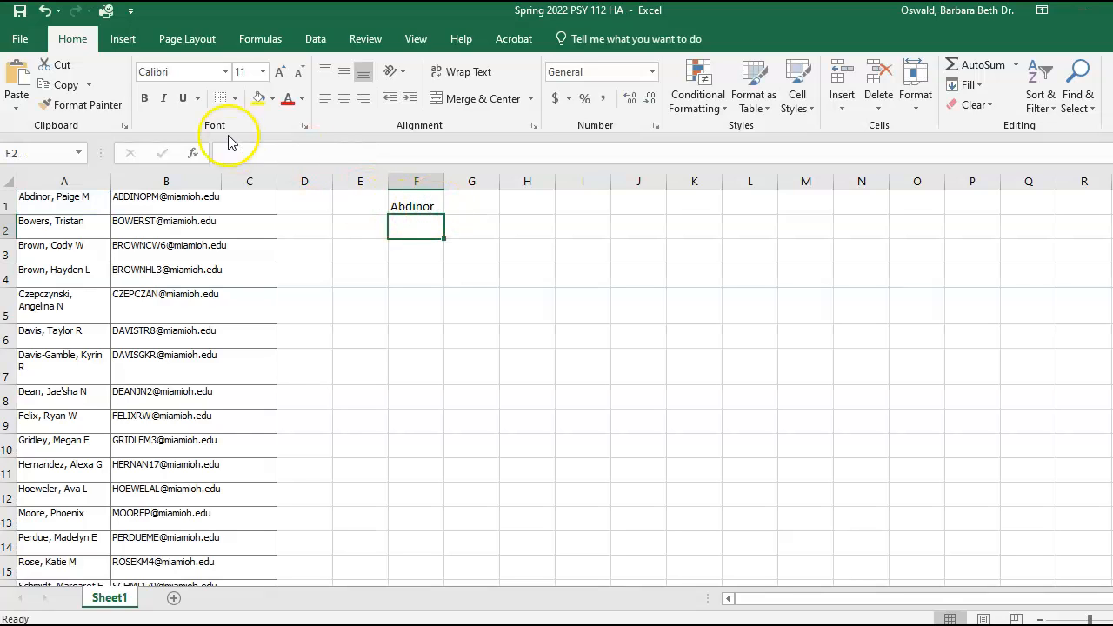
Switch to the Word instructions document and copy the first-name formula =MID(A1,FIND(",",A1)+2,100) from item 5
left_click(419, 206)
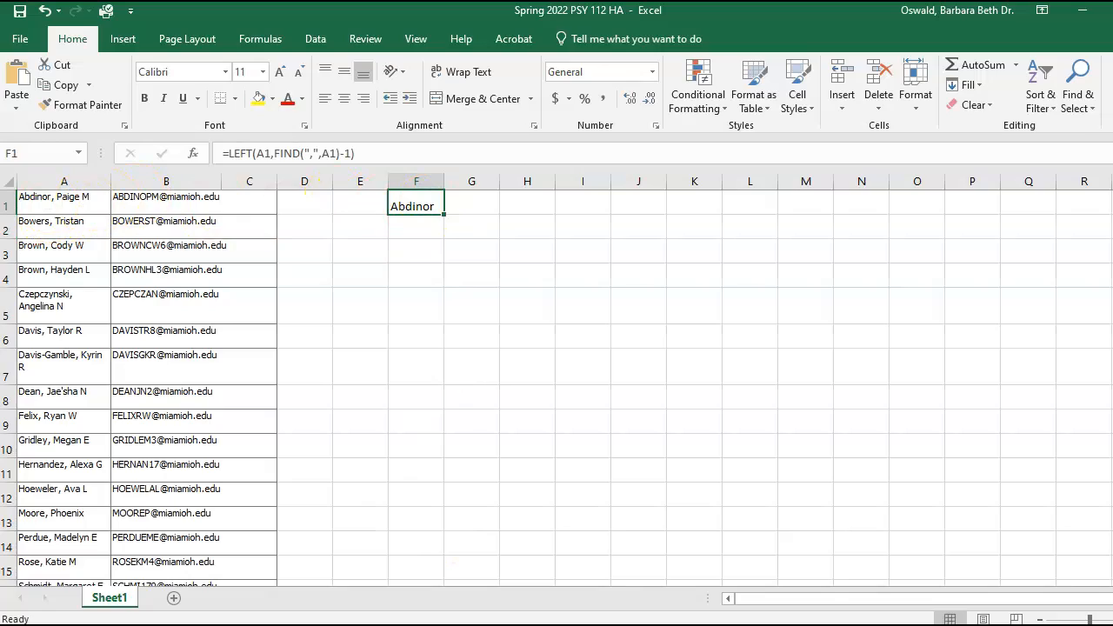
key("alt+Tab")
left_click_drag(473, 314, 587, 313)
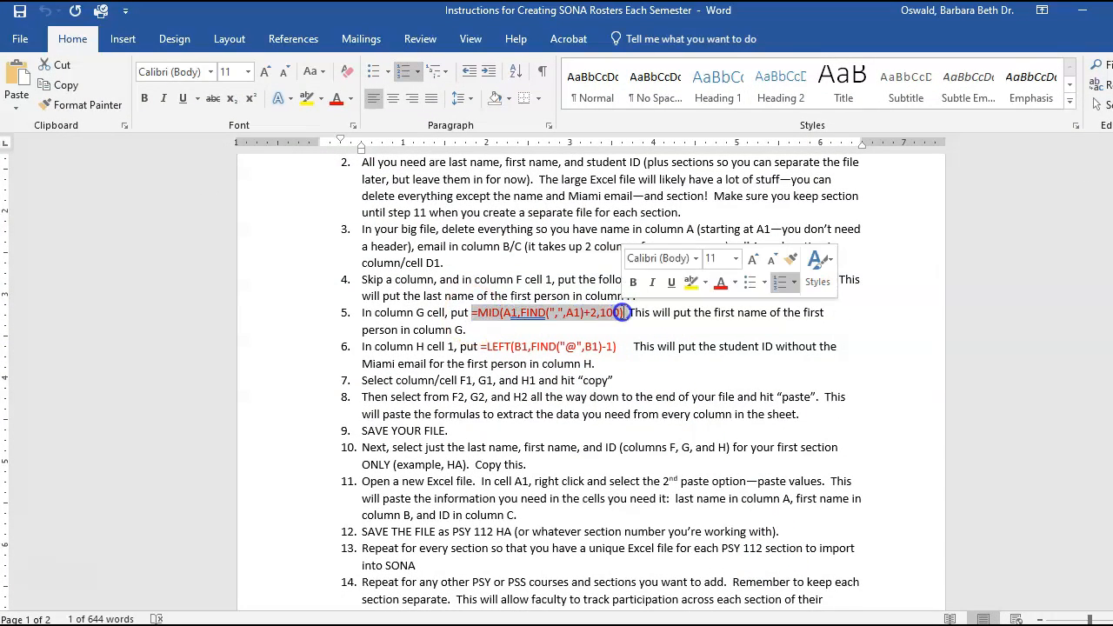
key("ctrl+c")
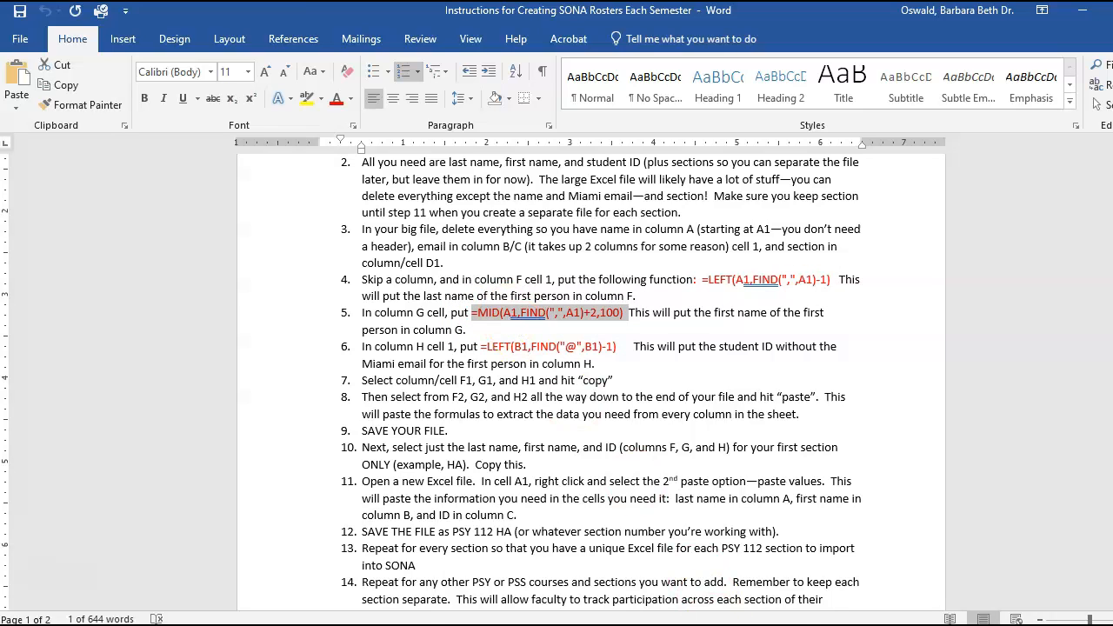
Return to the Spring 2022 PSY 112 HA workbook and enter =MID(A1,FIND(",",A1)+2,100) in cell G1 to extract the first name
left_click(674, 591)
left_click(485, 210)
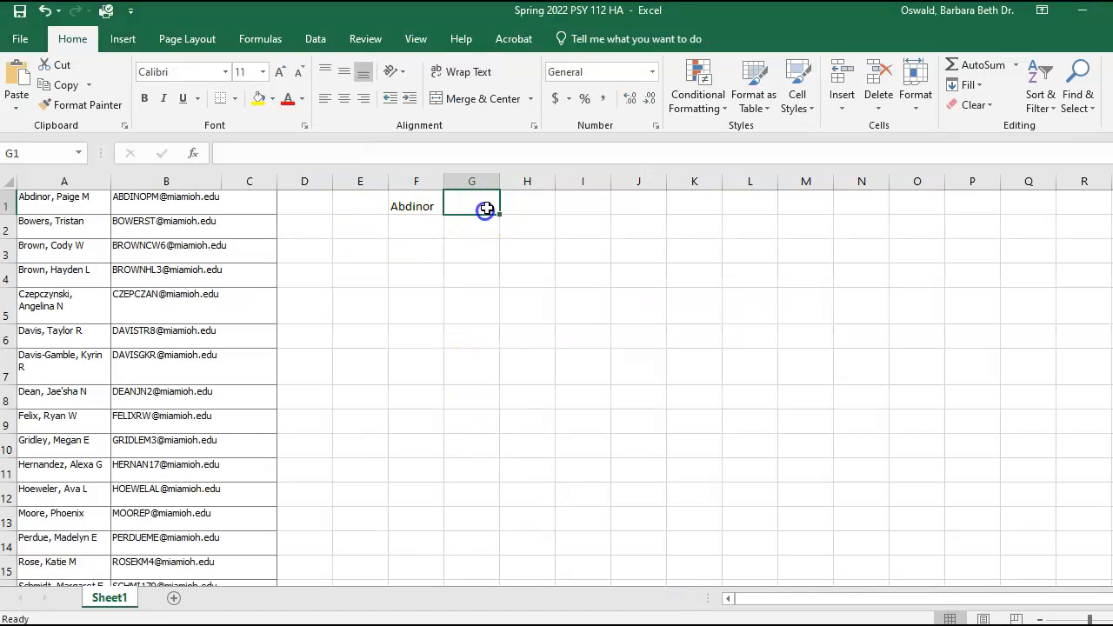
left_click(302, 151)
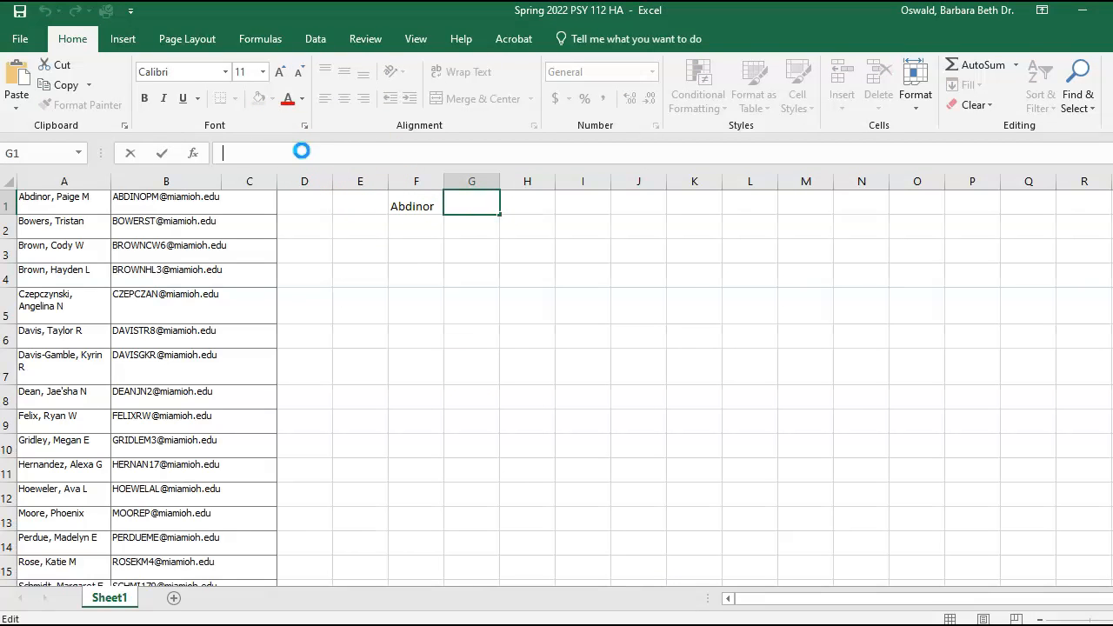
key("ctrl+v")
key("Return")
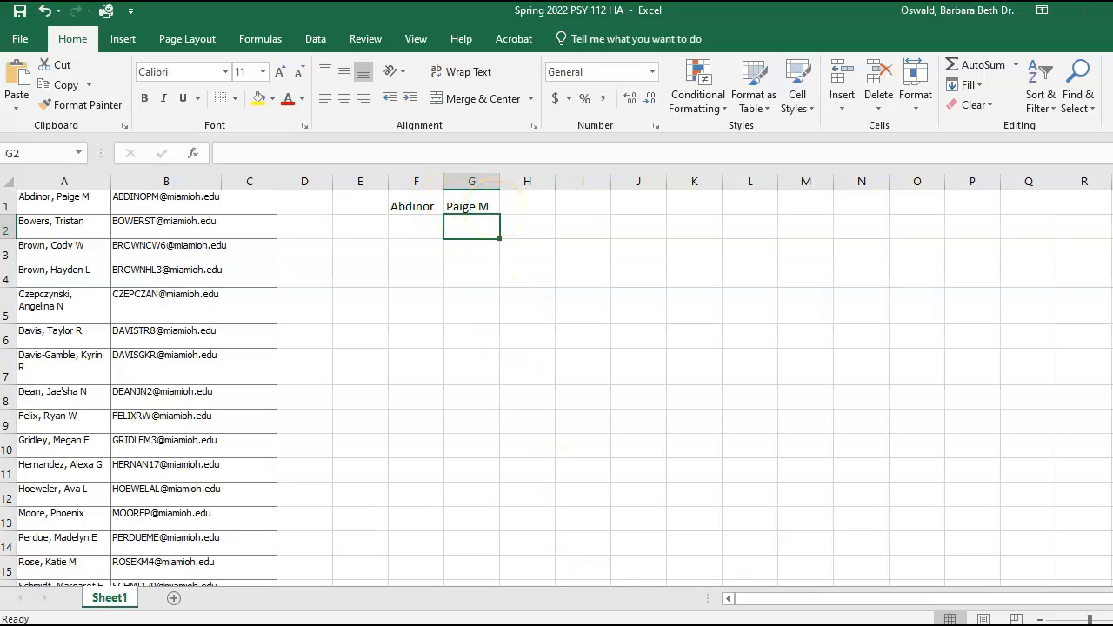
Switch to the Word instructions document and copy the student-ID formula =LEFT(B1,FIND("@",B1)-1) from item 6
mouse_move(612, 624)
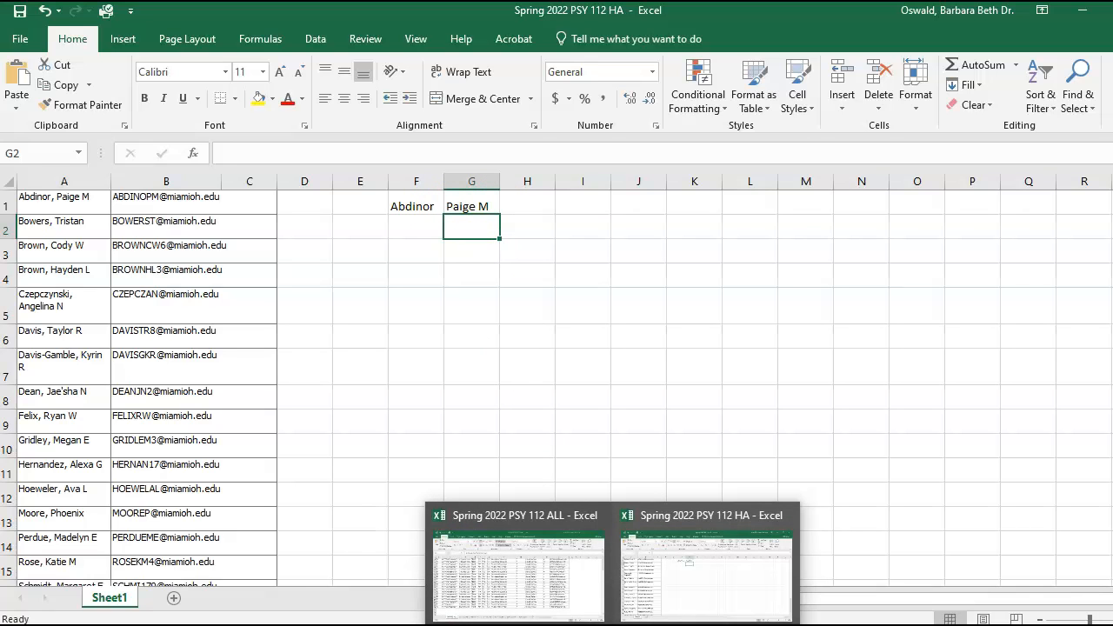
left_click(669, 624)
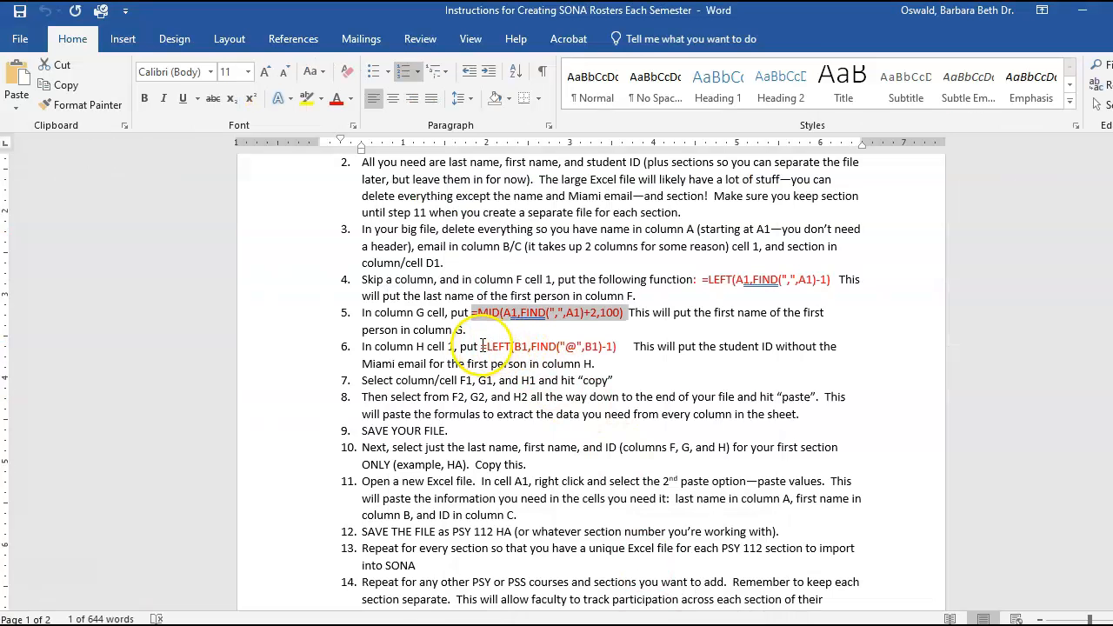
left_click_drag(480, 346, 617, 347)
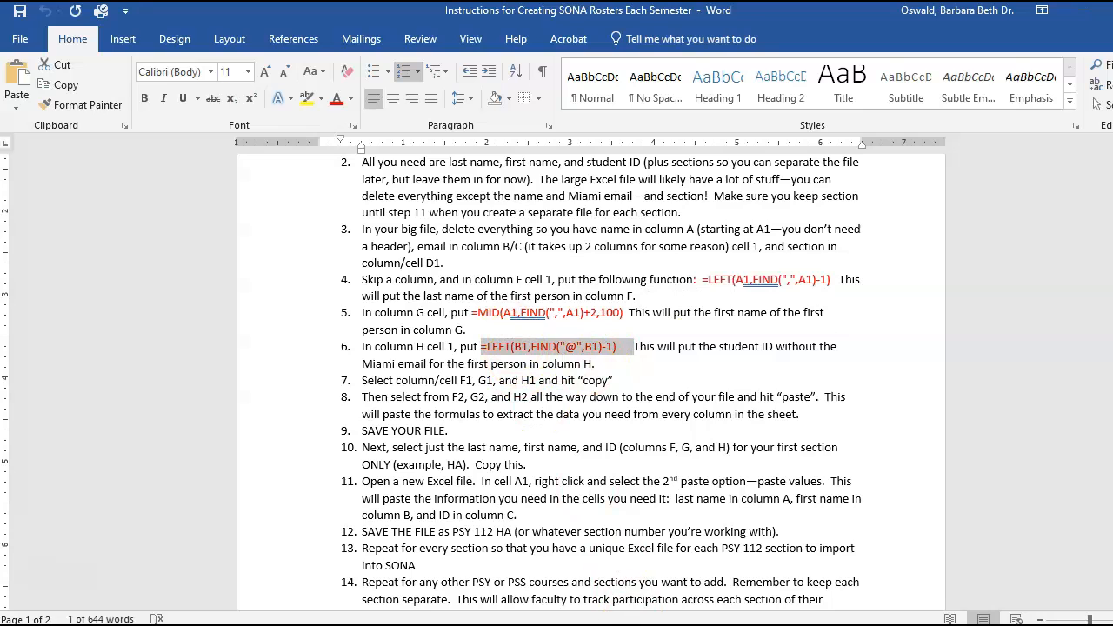
Return to the Spring 2022 PSY 112 HA workbook and enter =LEFT(B1,FIND("@",B1)-1) in cell H1 to extract the student ID
left_click(608, 584)
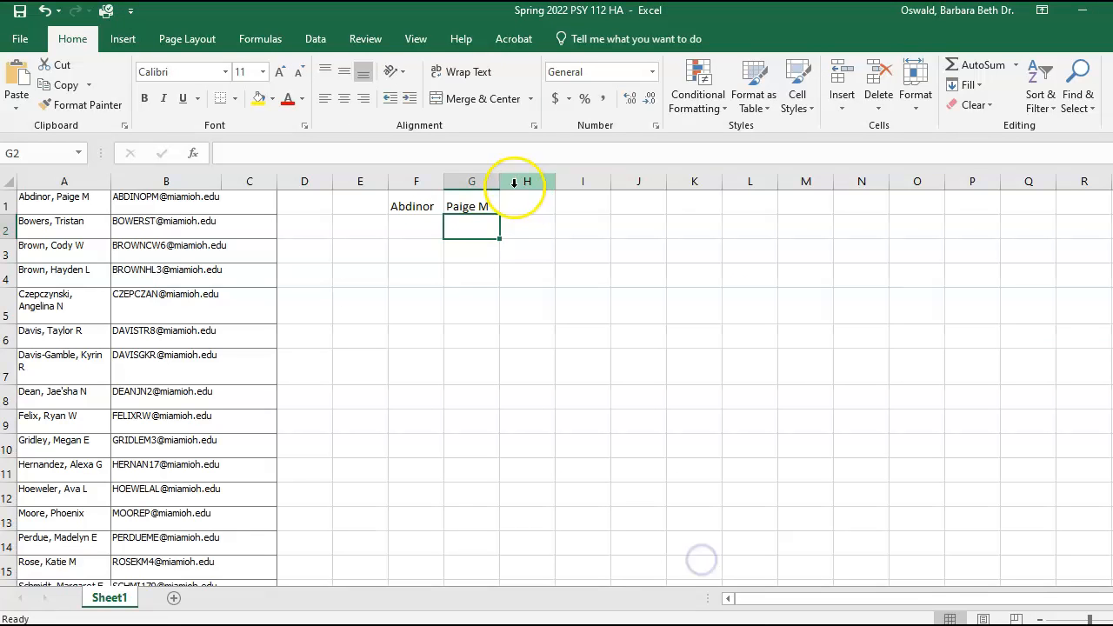
left_click(513, 147)
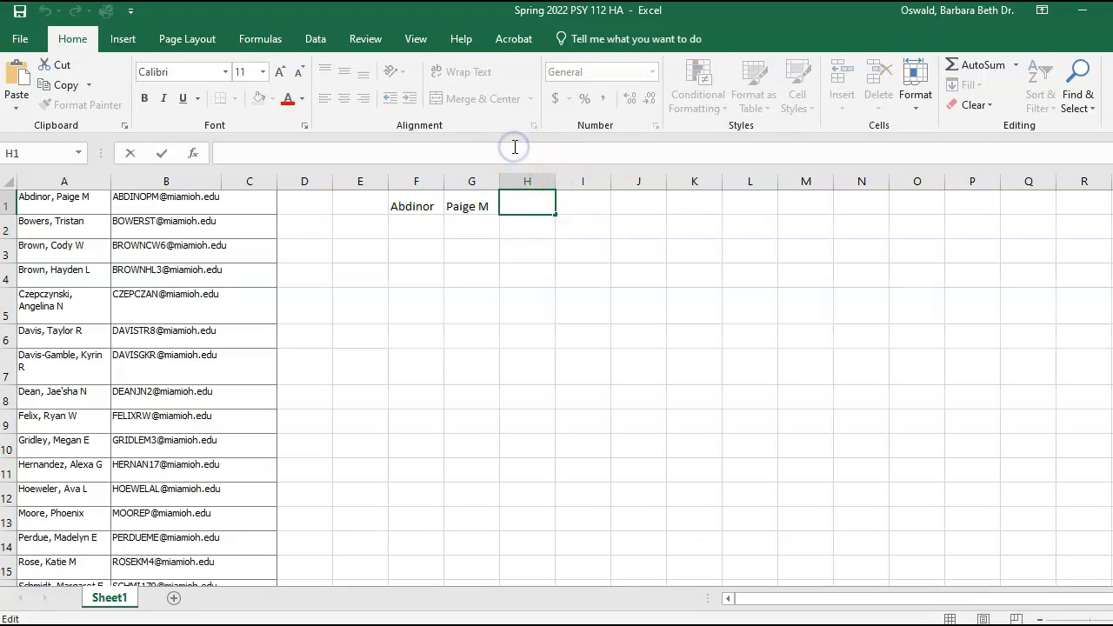
key("ctrl+v")
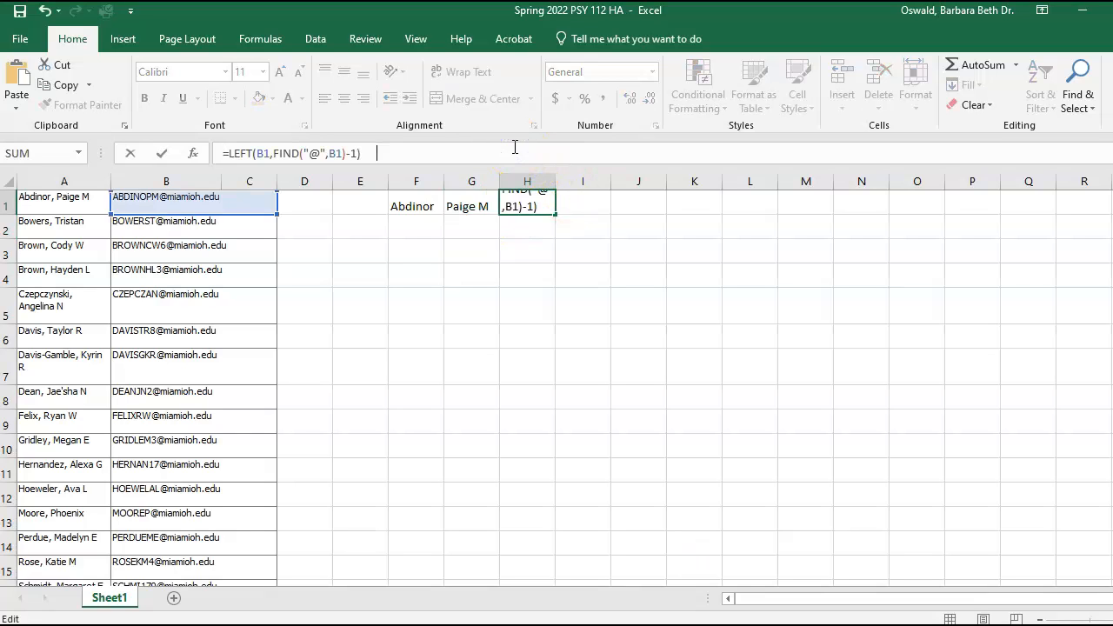
key("Return")
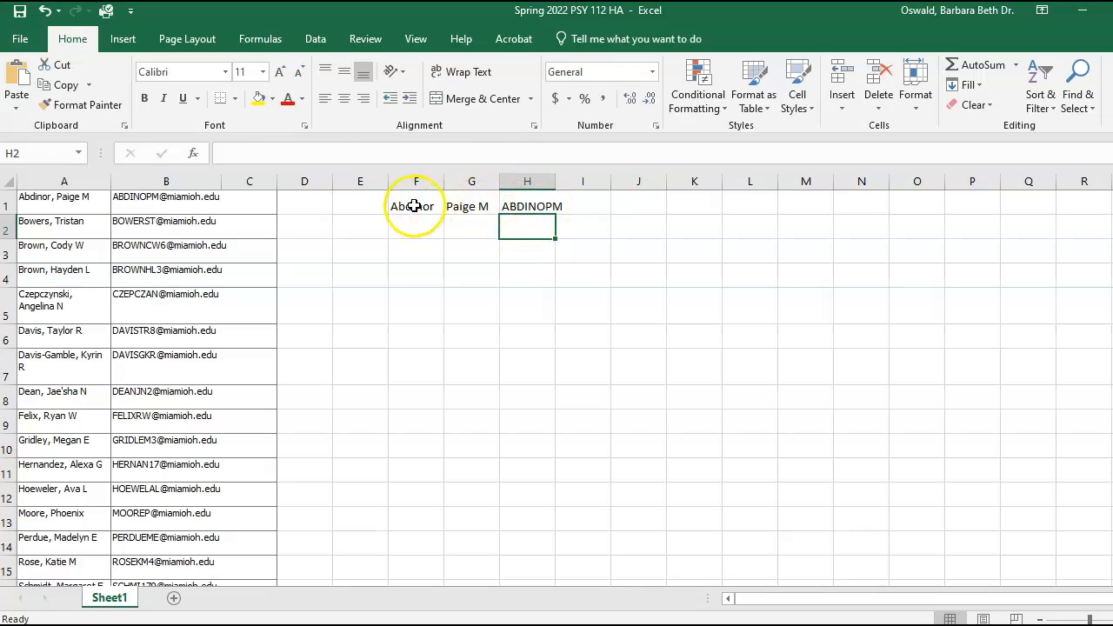
Copy the formulas in F1:H1 down to F2:H22 for the remaining students and clear the copy marker
left_click_drag(414, 206, 527, 207)
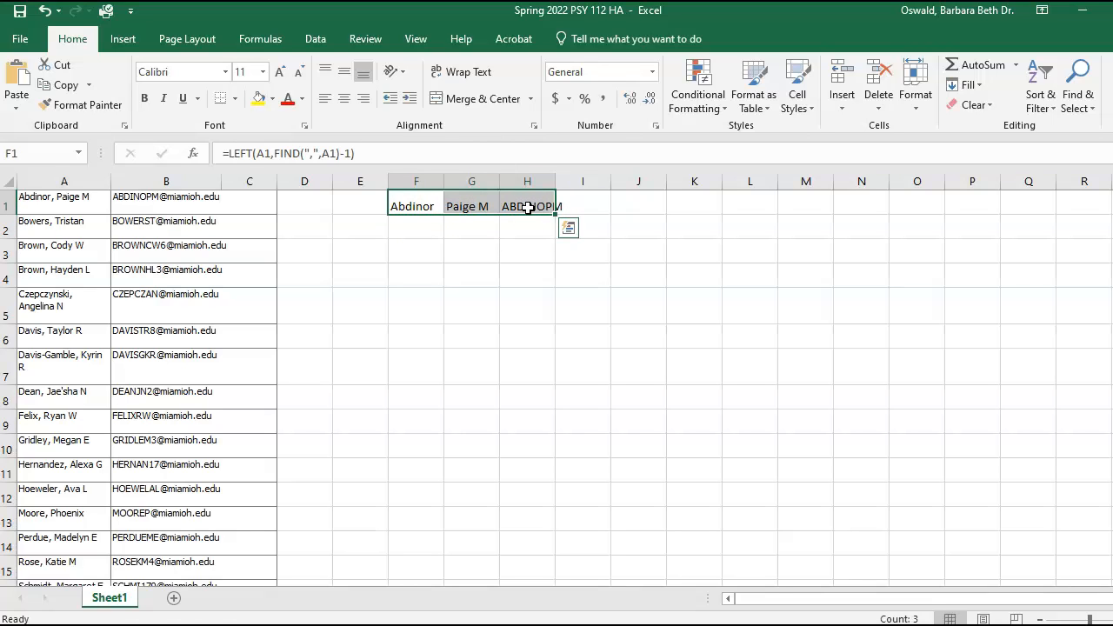
key("ctrl+c")
left_click_drag(430, 224, 512, 523)
right_click(477, 356)
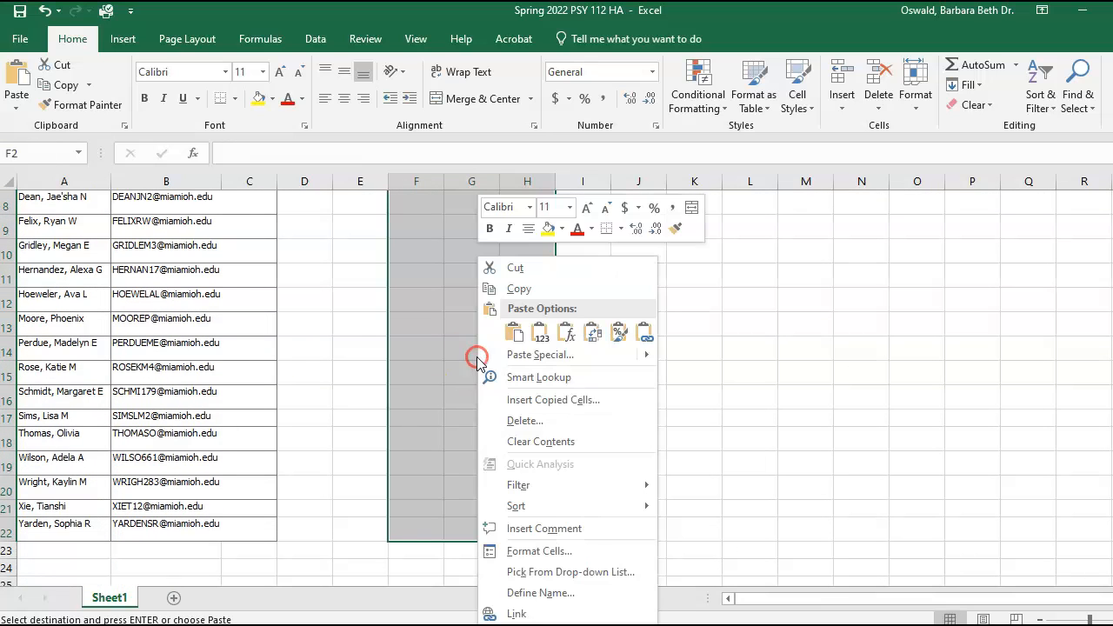
left_click(506, 333)
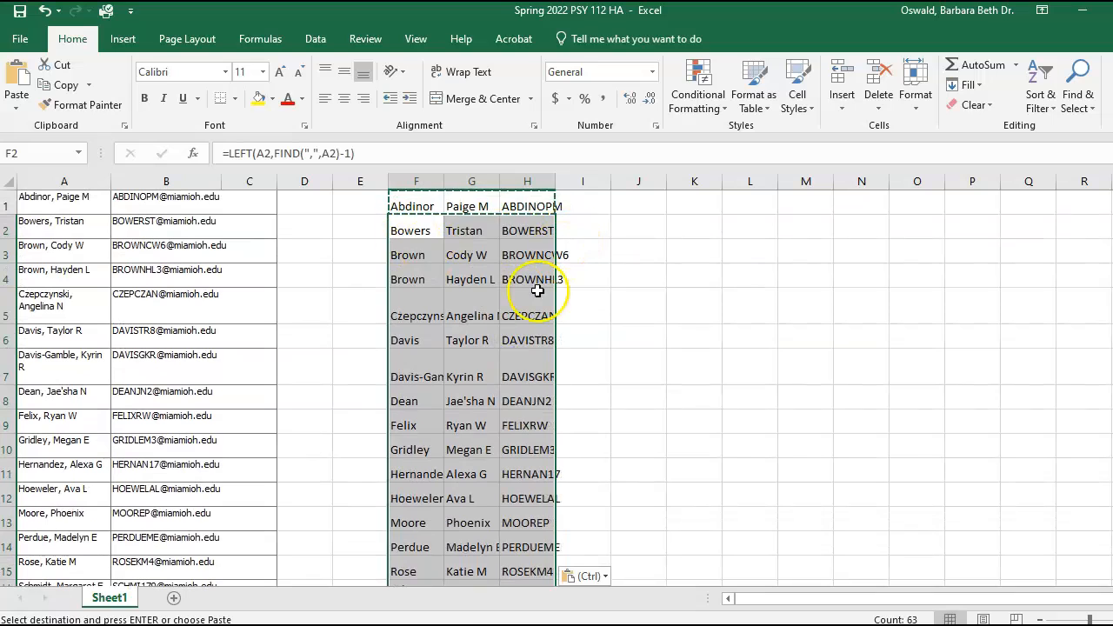
left_click(807, 252)
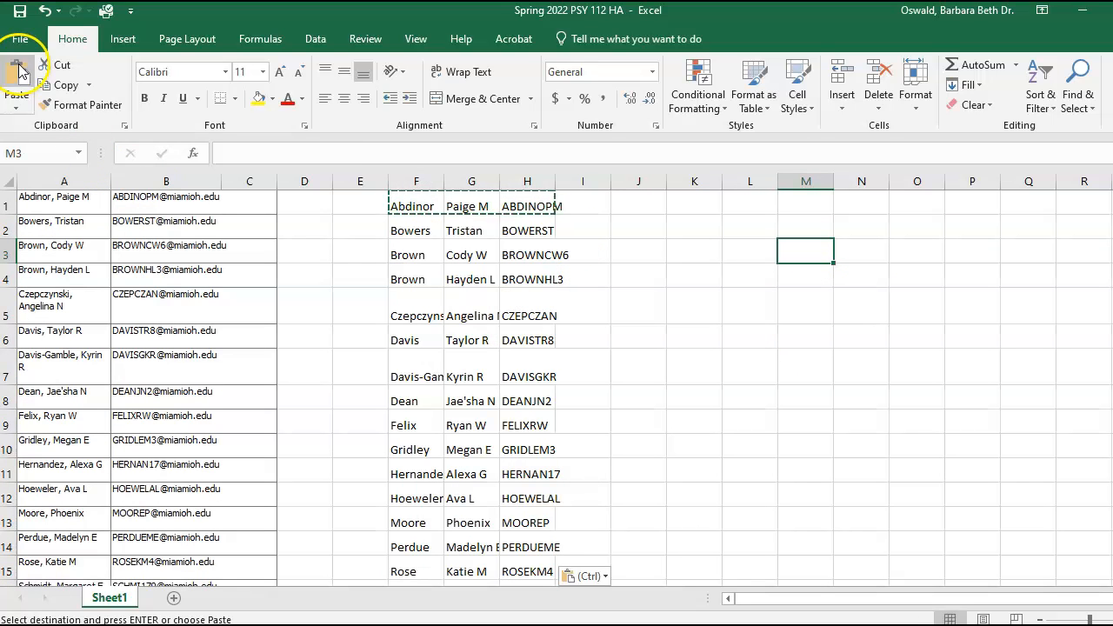
key("Escape")
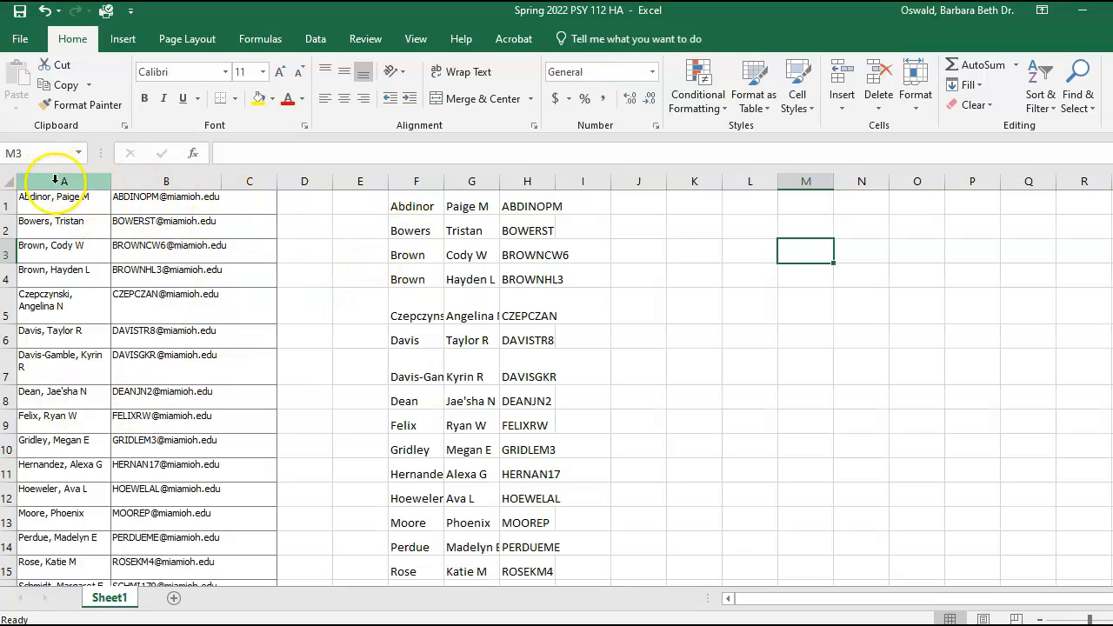
Check the extraction formulas in cells F1, G1 and H1
left_click(402, 209)
left_click(452, 213)
left_click(542, 212)
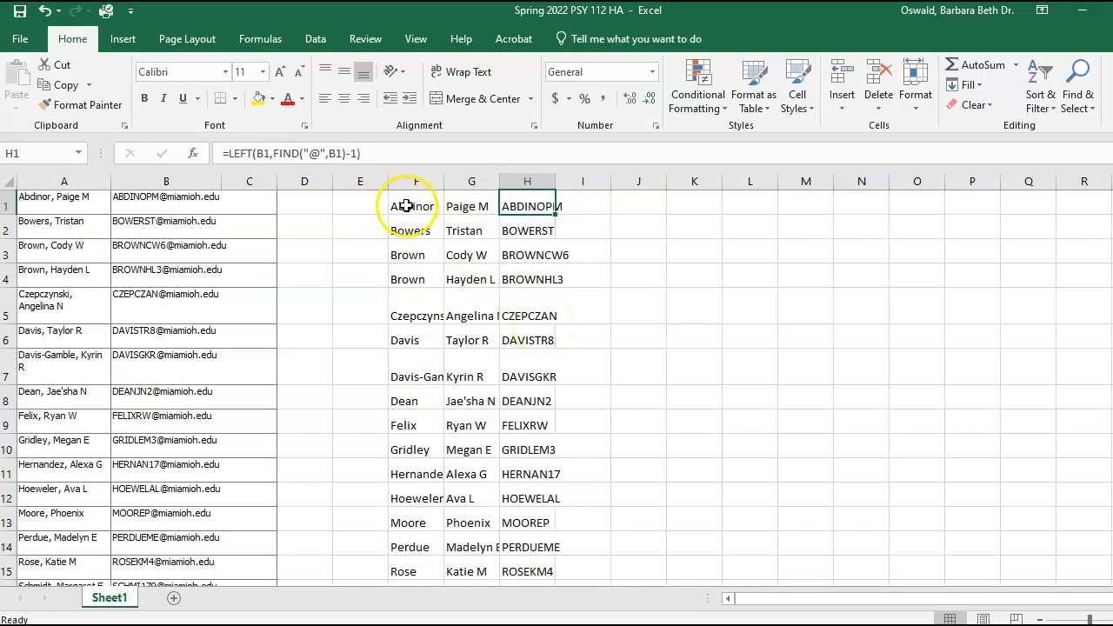
Create a new blank workbook for the extracted roster
left_click(20, 38)
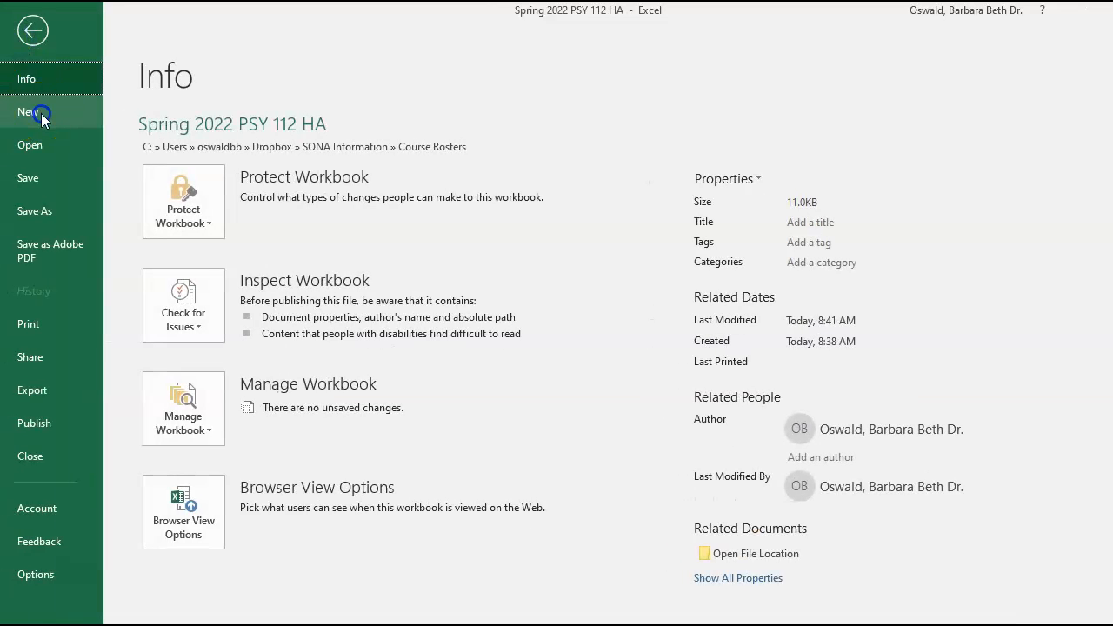
left_click(41, 115)
left_click(269, 268)
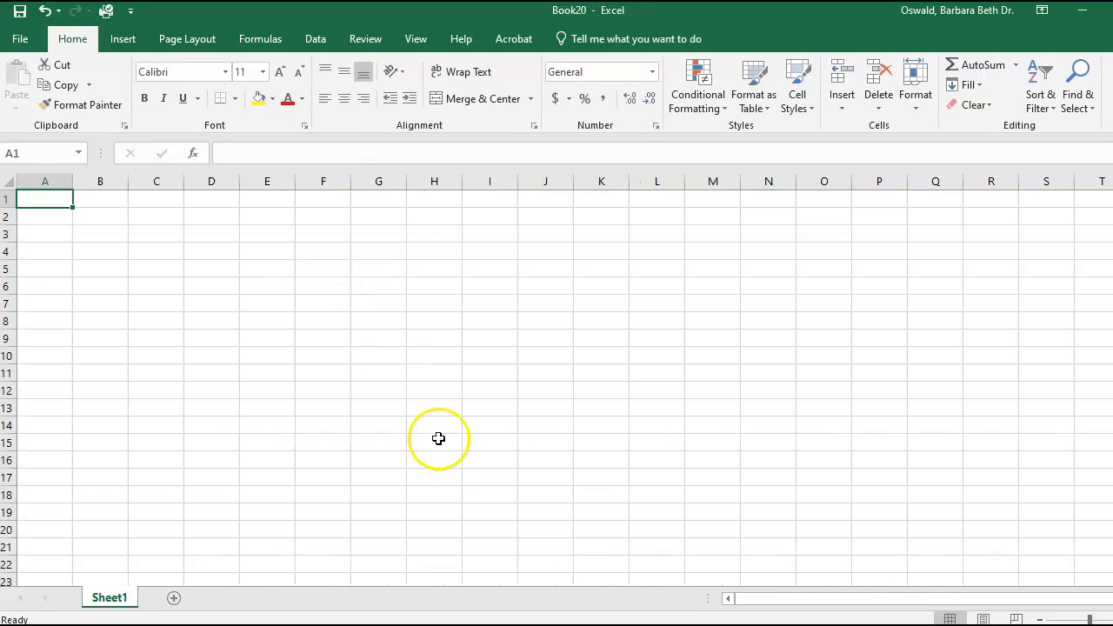
Copy F1:H22 from the Spring 2022 PSY 112 HA workbook and paste it as values at cell A1 of the new workbook
mouse_move(675, 591)
left_click(641, 588)
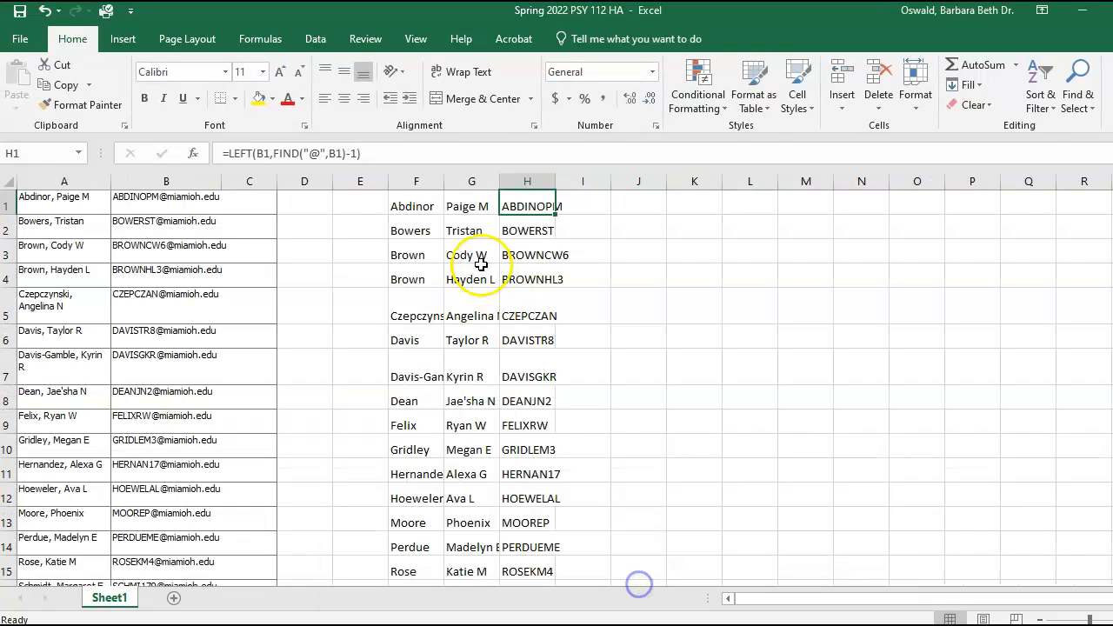
left_click_drag(417, 206, 506, 528)
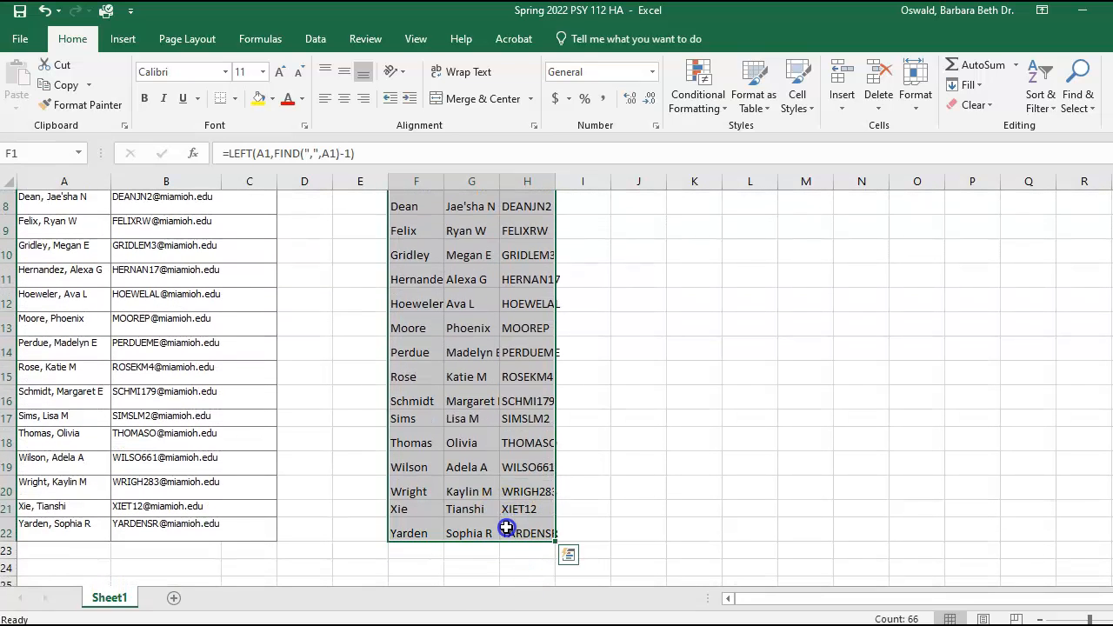
key("ctrl+c")
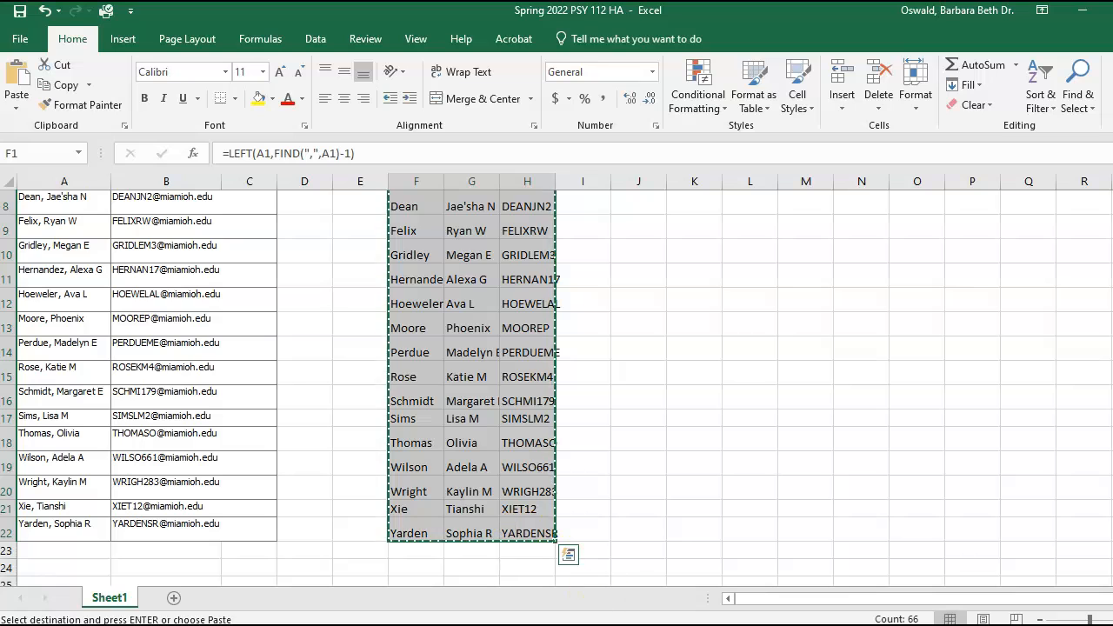
left_click(748, 578)
left_click(60, 199)
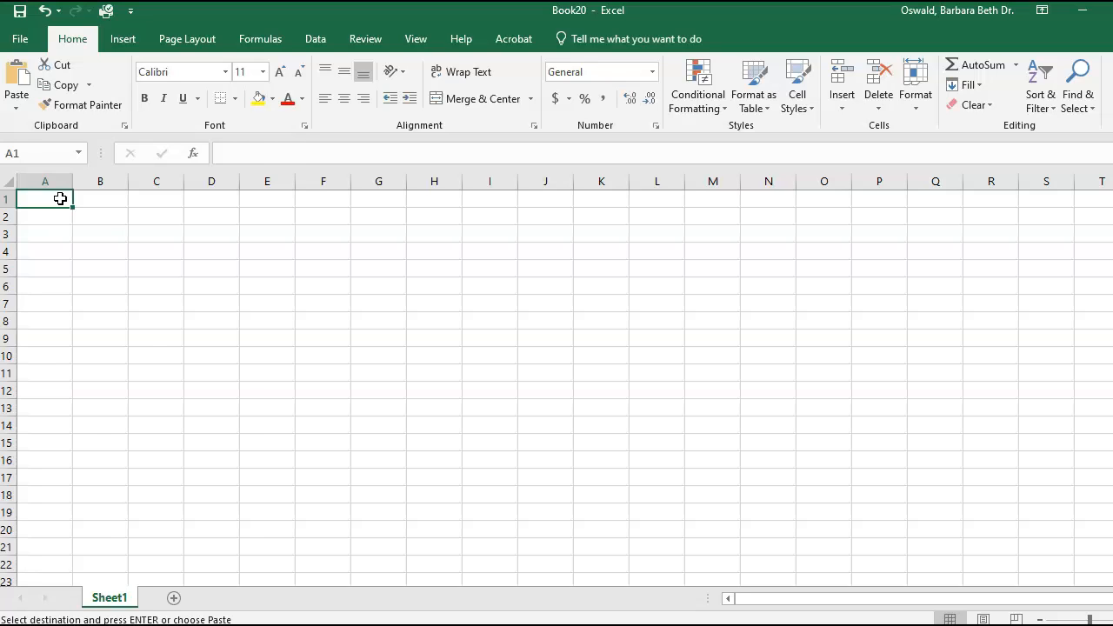
right_click(60, 199)
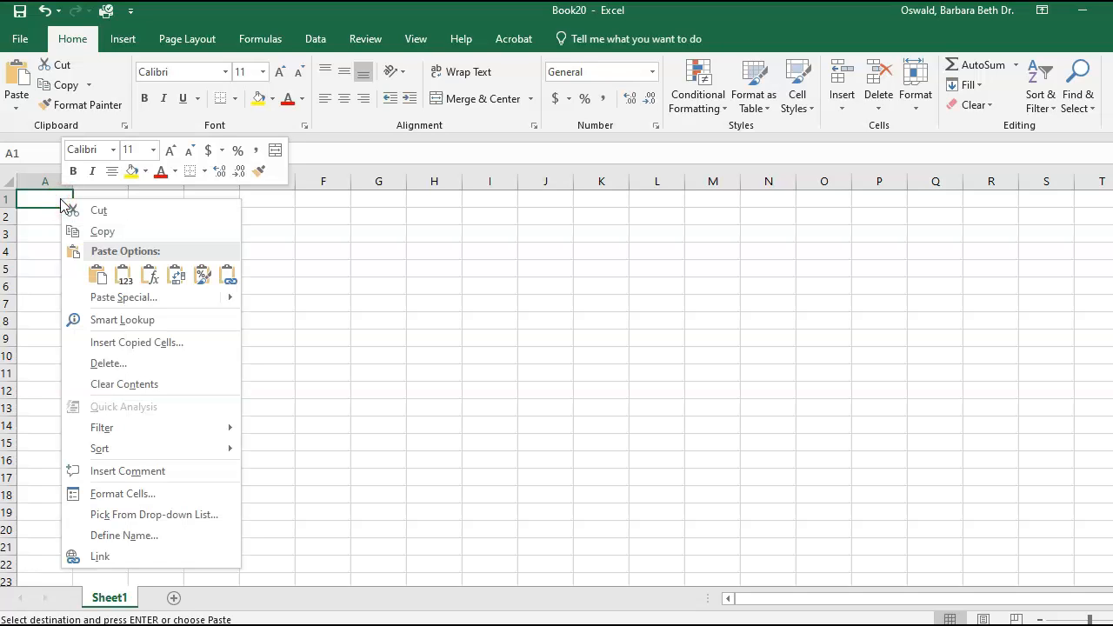
left_click(125, 277)
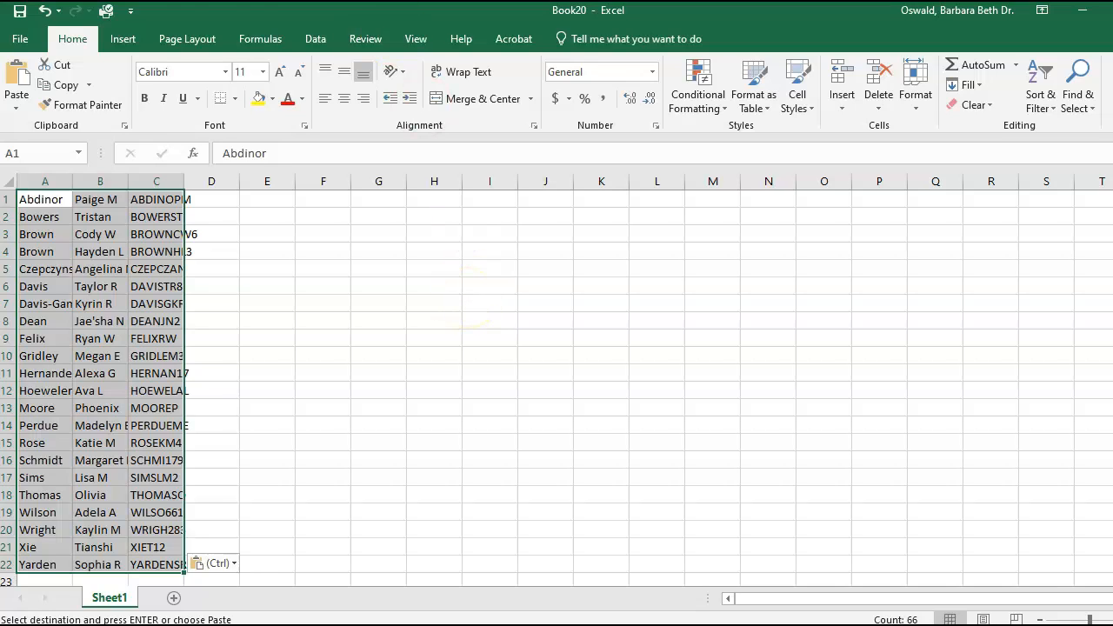
Save the new workbook in the Course Rosters folder as SEPARATED Spring 2022 PSY 112 HA, replacing the existing file
left_click(19, 38)
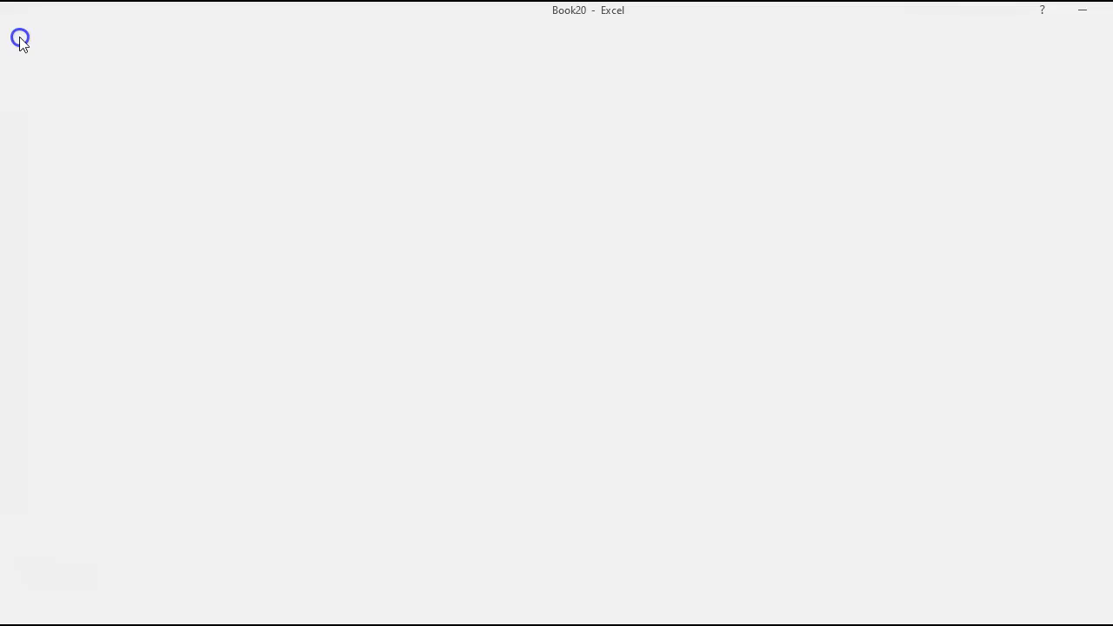
left_click(50, 217)
left_click(228, 210)
left_click(539, 210)
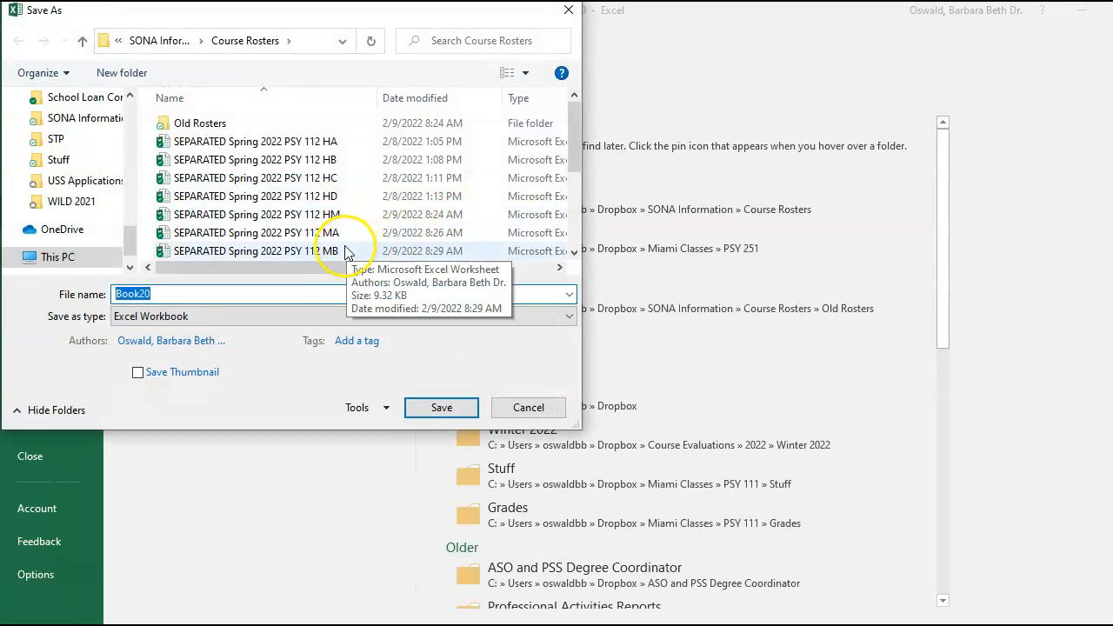
left_click(330, 252)
left_click(298, 293)
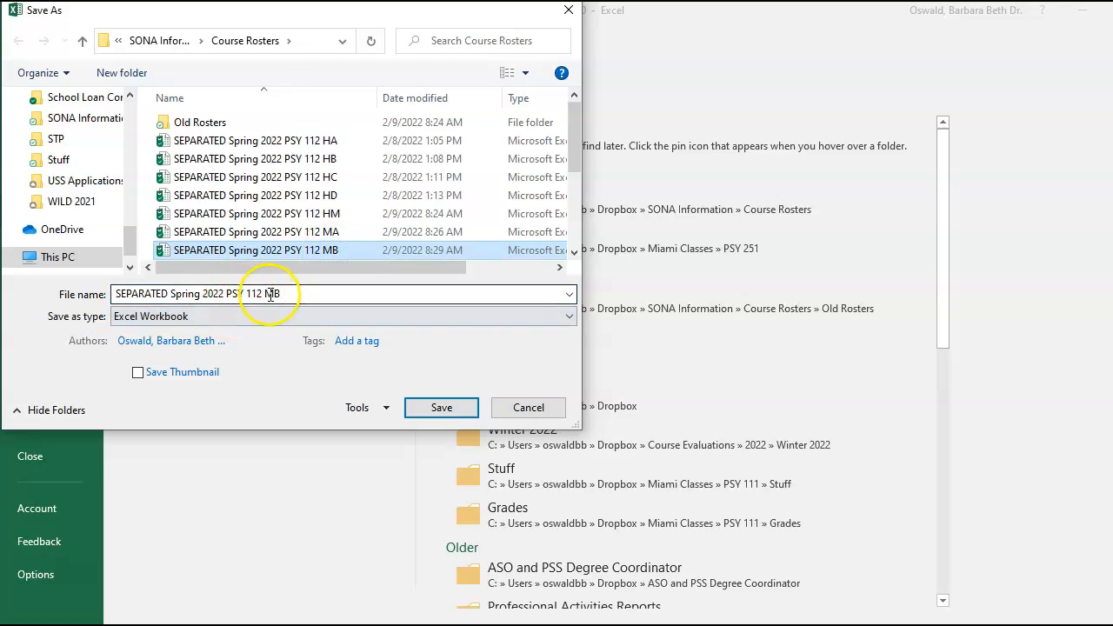
triple_click(267, 293)
left_click(266, 293)
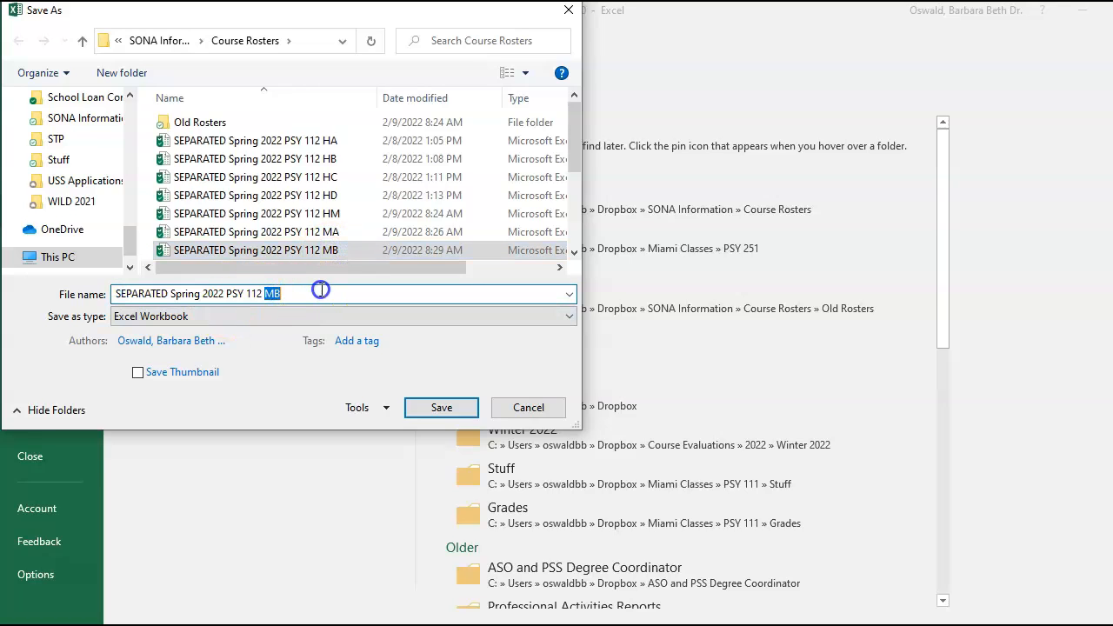
type("HA")
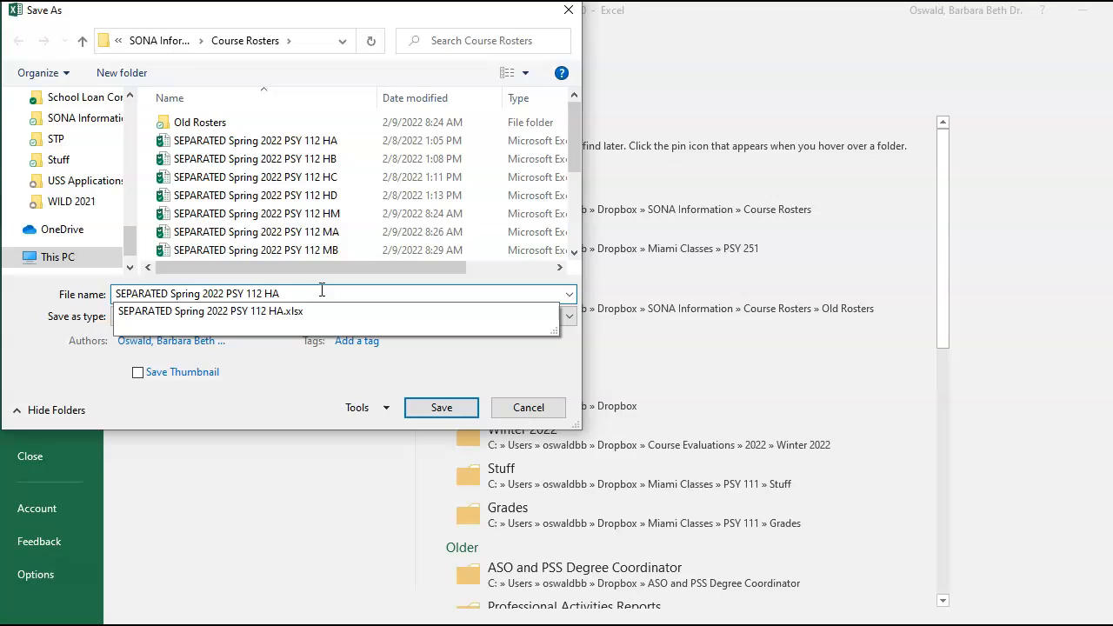
key("Return")
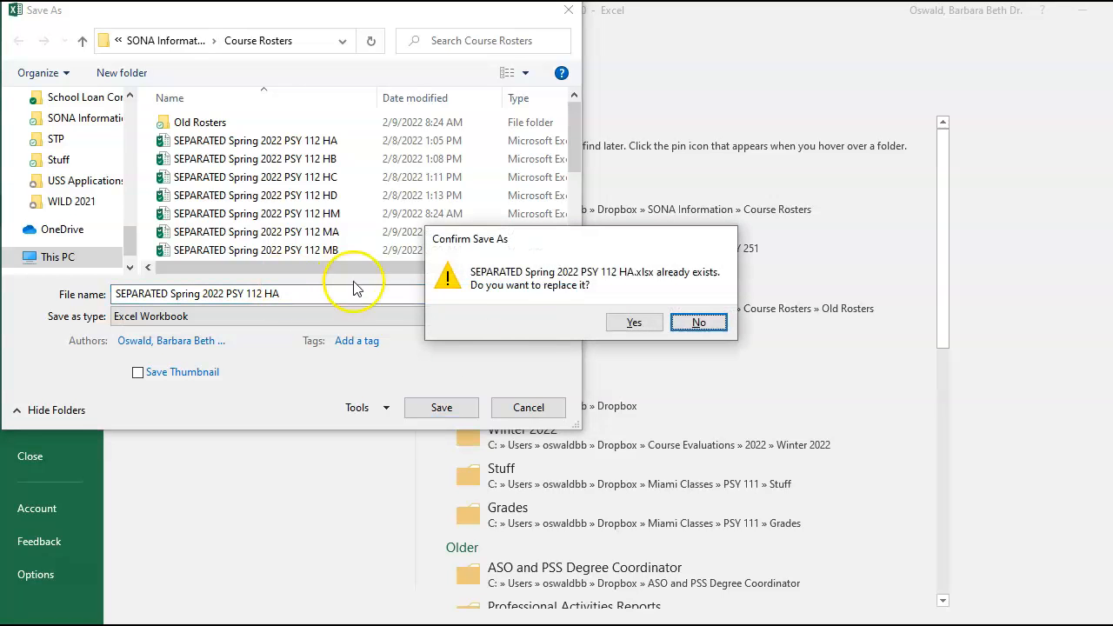
left_click(632, 323)
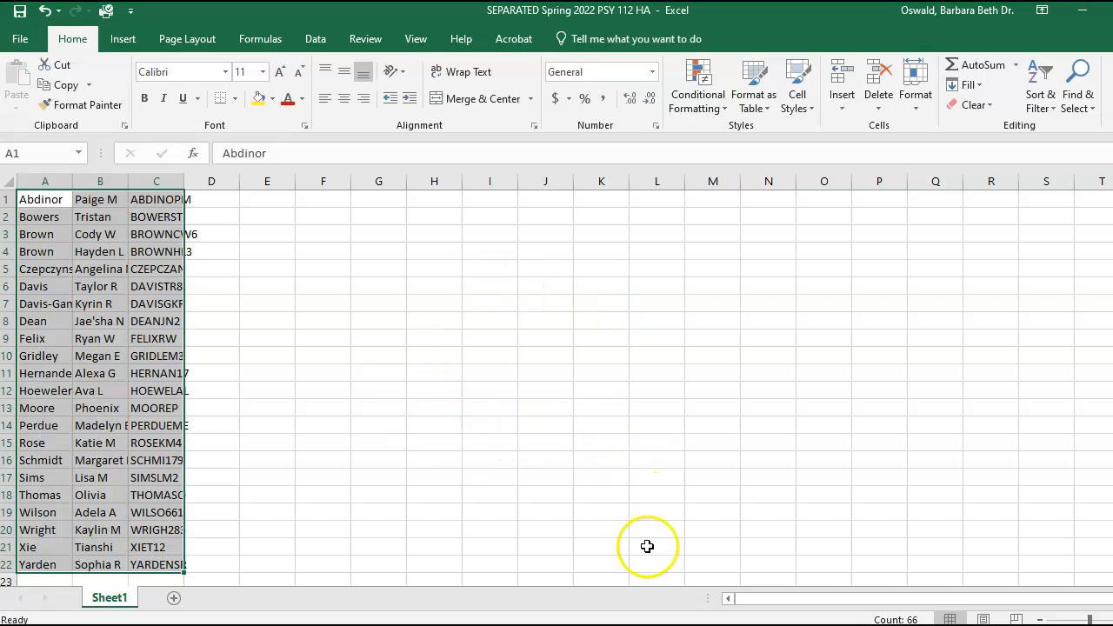
Review the remaining items of the Word instructions on repeating sections and importing into SONA, and return to the SEPARATED Spring 2022 PSY 112 HA workbook
left_click(654, 624)
scroll(685, 467, "up", 4)
scroll(672, 389, "down", 10)
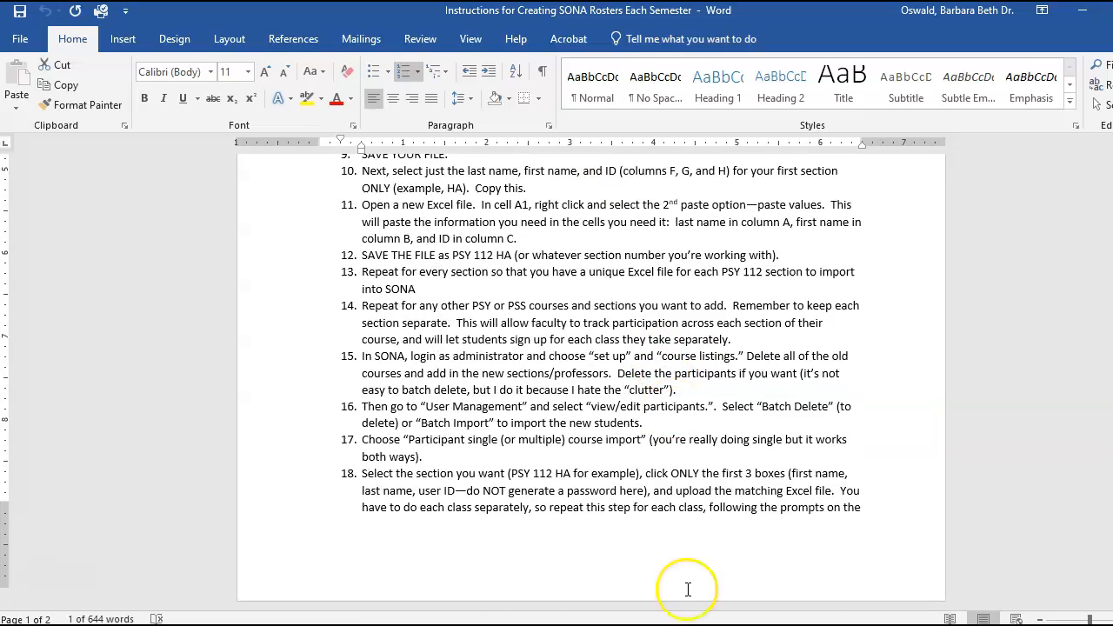
mouse_move(527, 624)
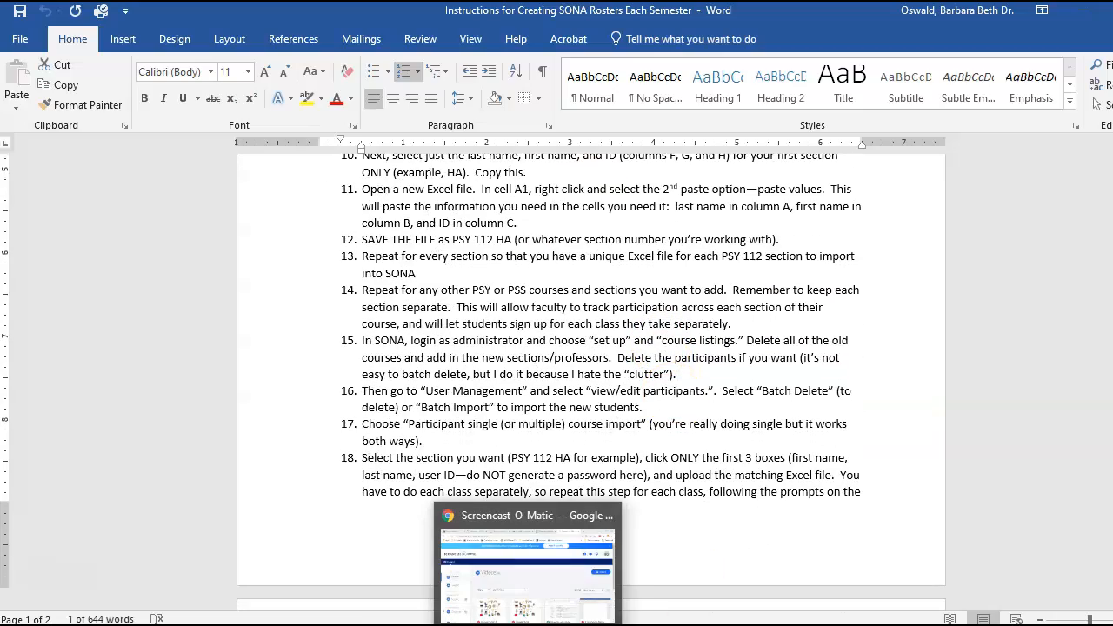
mouse_move(696, 624)
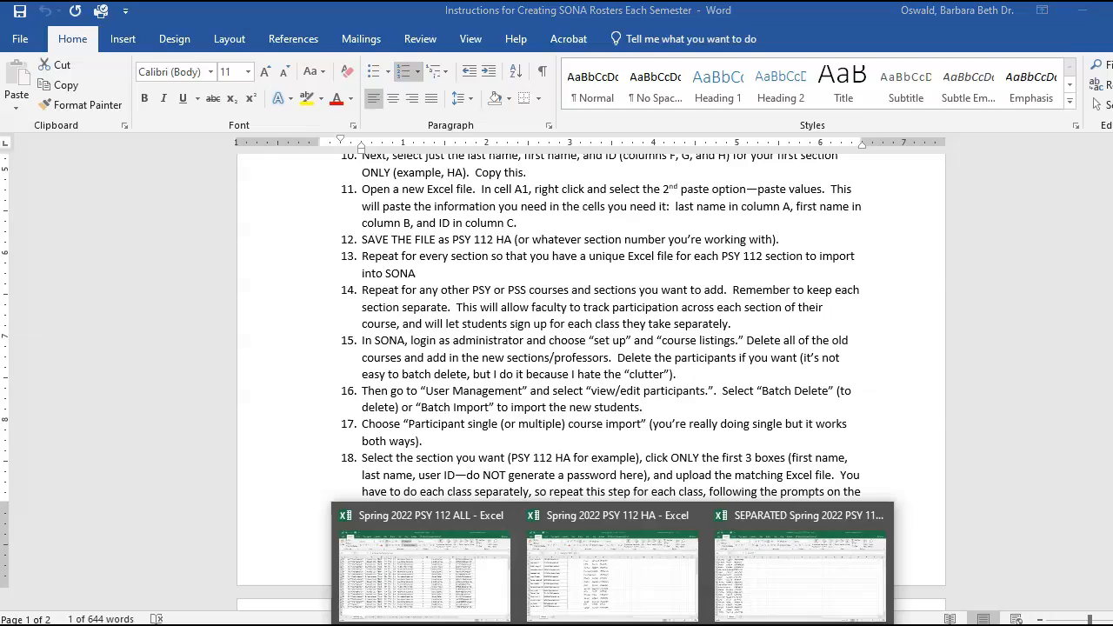
left_click(753, 600)
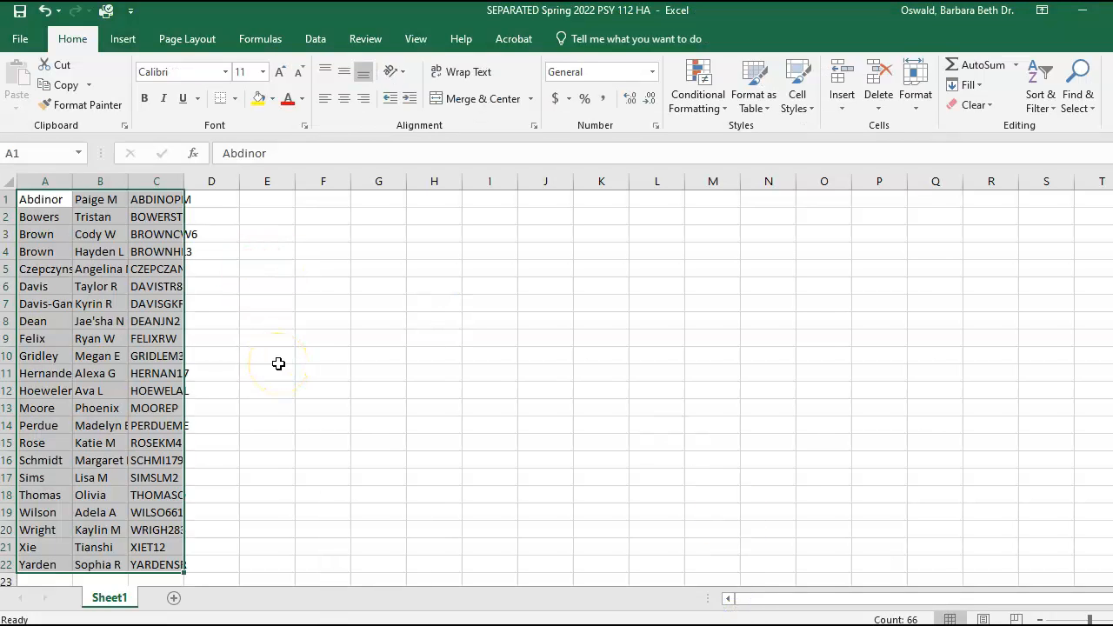